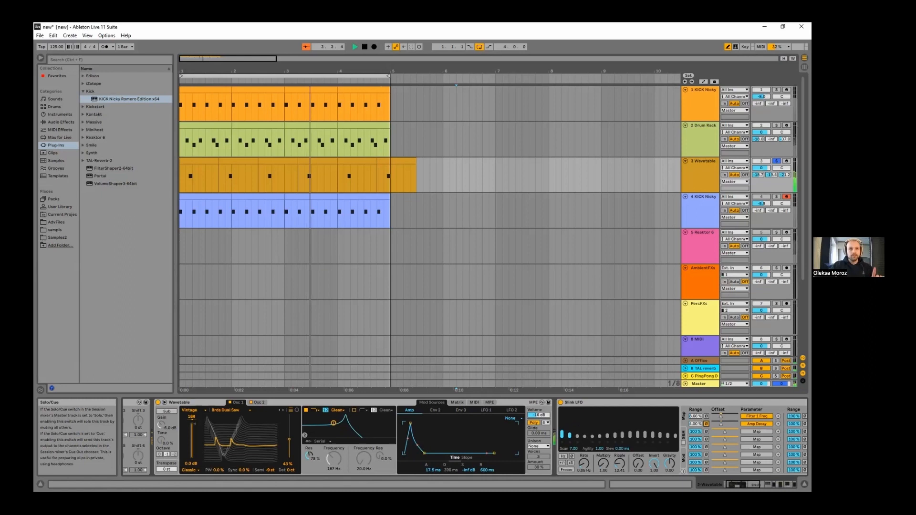
Step: Solo the Wavetable track and add the IL Edison plug-in at the end of its device chain
{"action": "left_click", "coordinate": [776, 161]}
{"action": "key", "text": "space"}
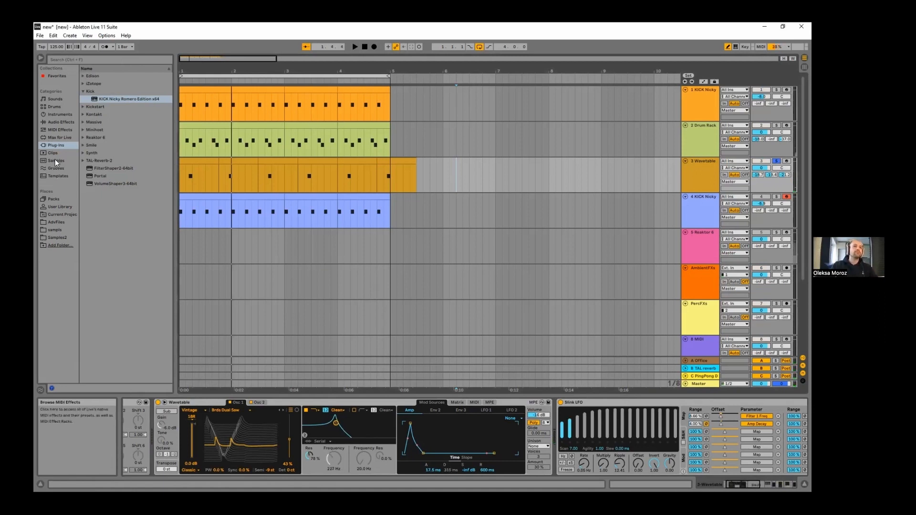
{"action": "left_click", "coordinate": [84, 75]}
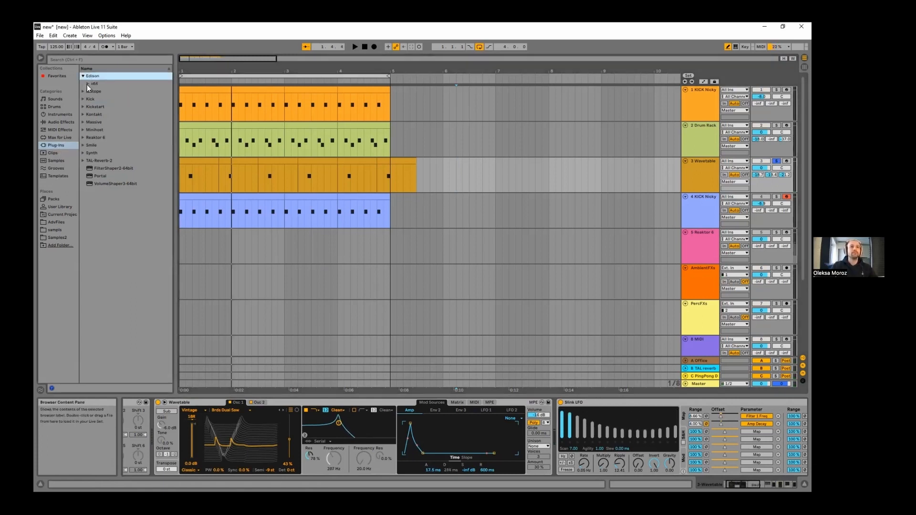
{"action": "left_click", "coordinate": [87, 84]}
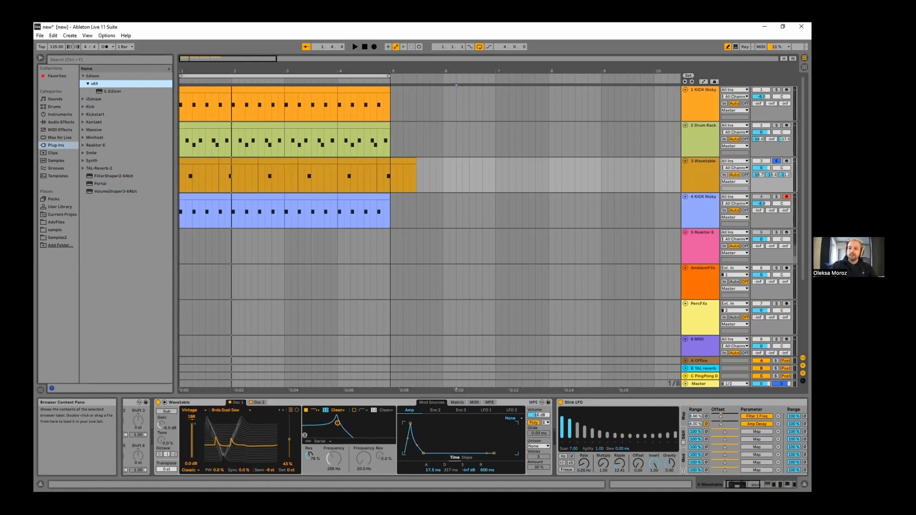
{"action": "left_click", "coordinate": [783, 485]}
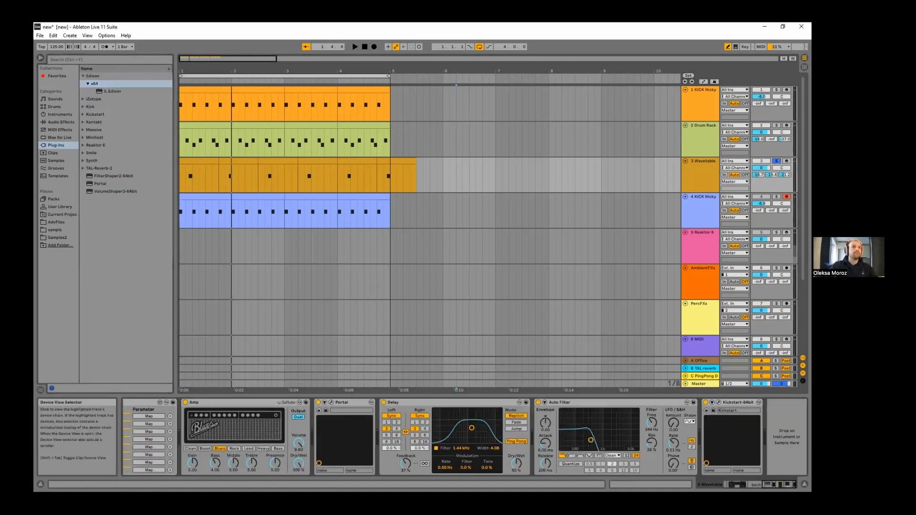
{"action": "left_click", "coordinate": [112, 91]}
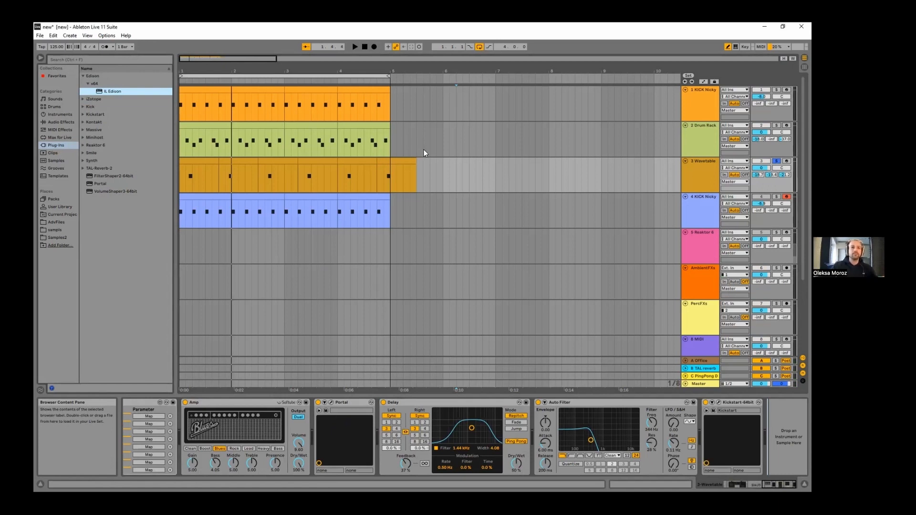
{"action": "key", "text": "Return"}
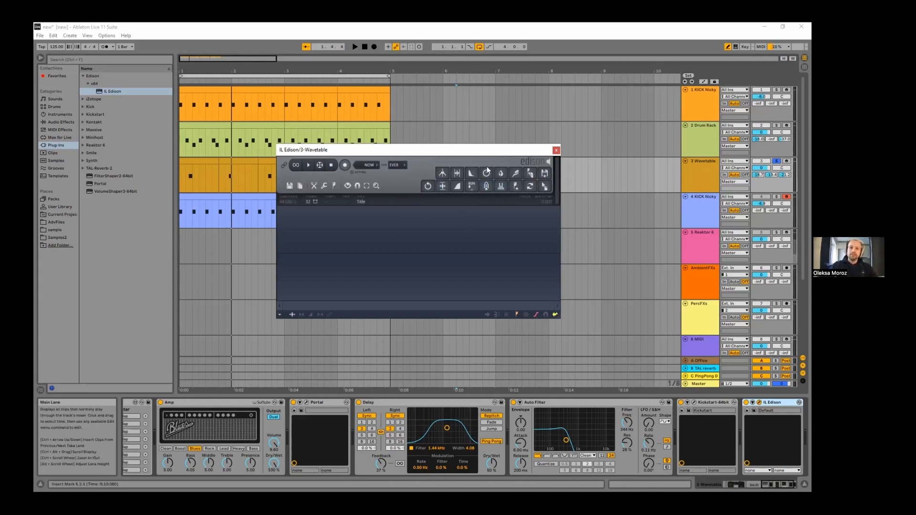
{"action": "left_click_drag", "start_coordinate": [488, 161], "coordinate": [543, 169]}
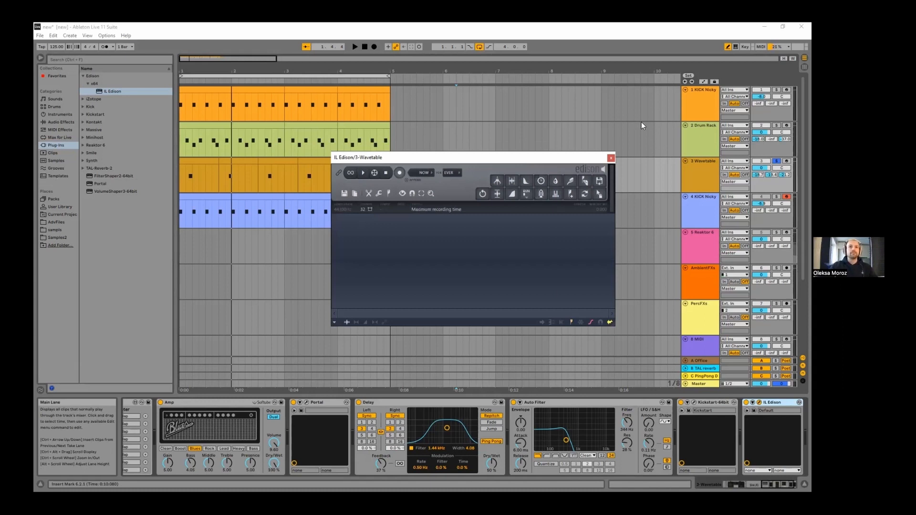
{"action": "left_click", "coordinate": [355, 46]}
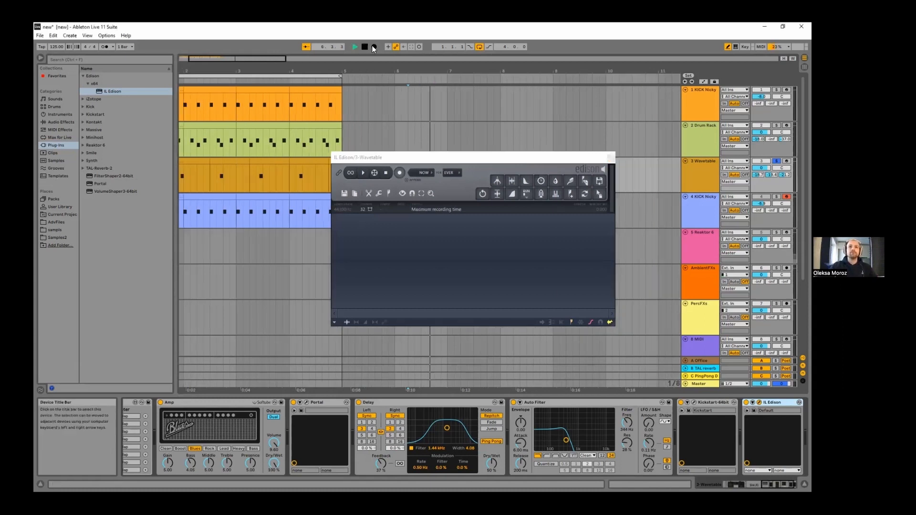
{"action": "left_click", "coordinate": [364, 46]}
{"action": "left_click", "coordinate": [268, 247]}
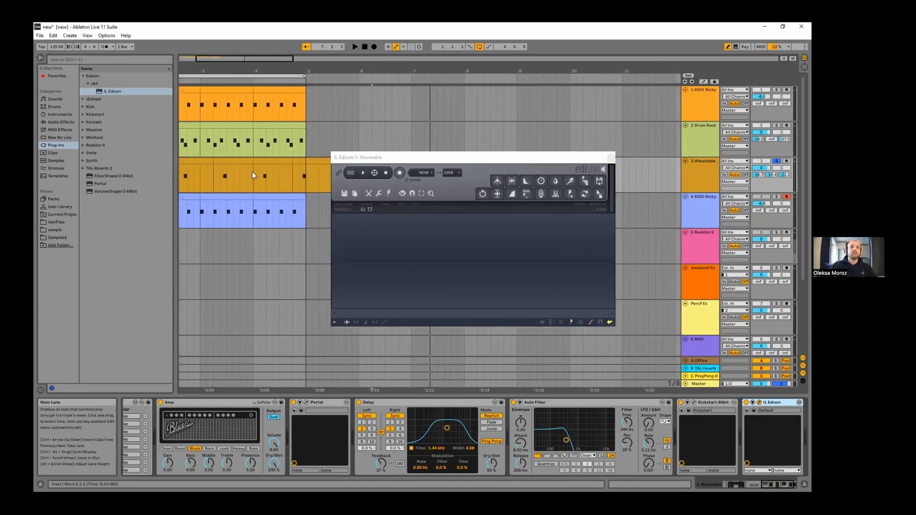
Step: Play the arrangement from bar 4 and record about 13 seconds of the Wavetable track in Edison
{"action": "left_click", "coordinate": [252, 171]}
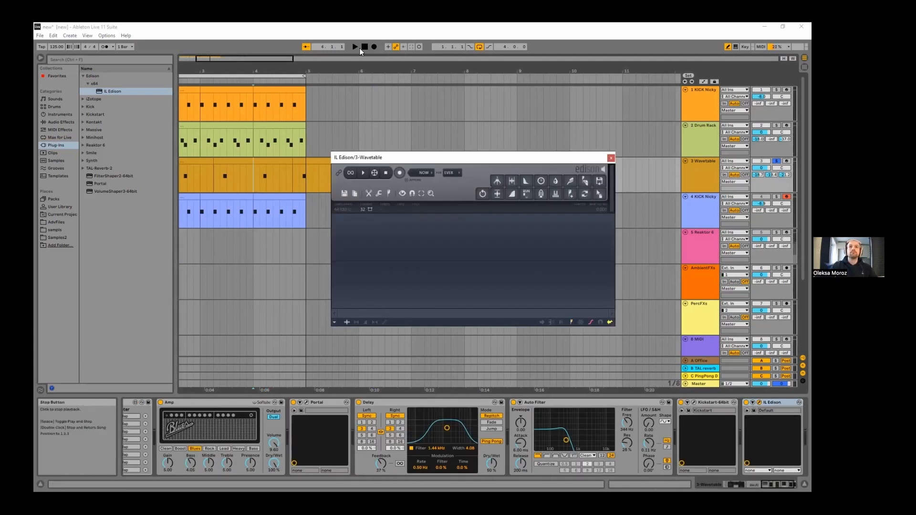
{"action": "left_click", "coordinate": [353, 47]}
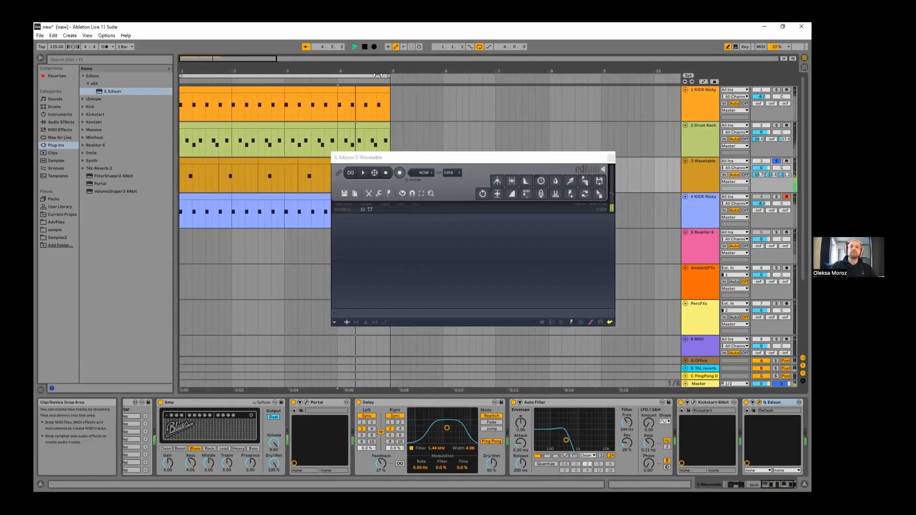
{"action": "left_click", "coordinate": [400, 175]}
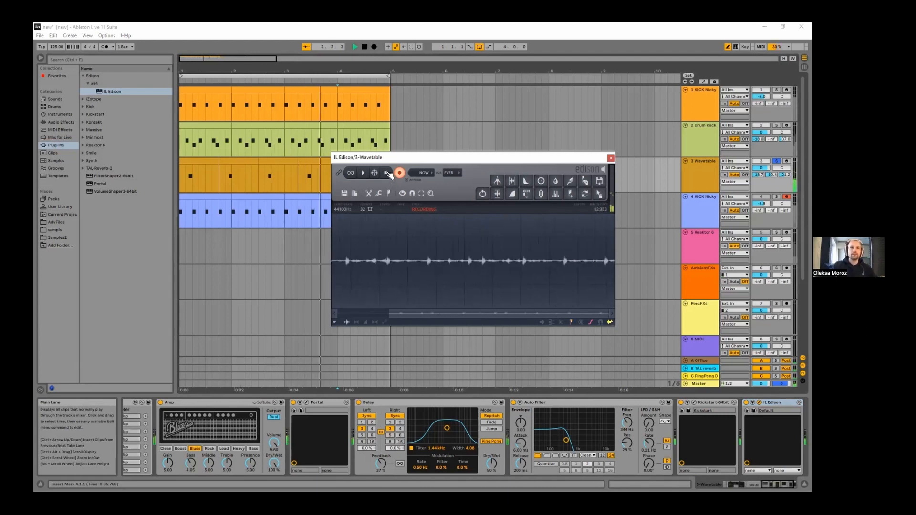
{"action": "left_click", "coordinate": [387, 173]}
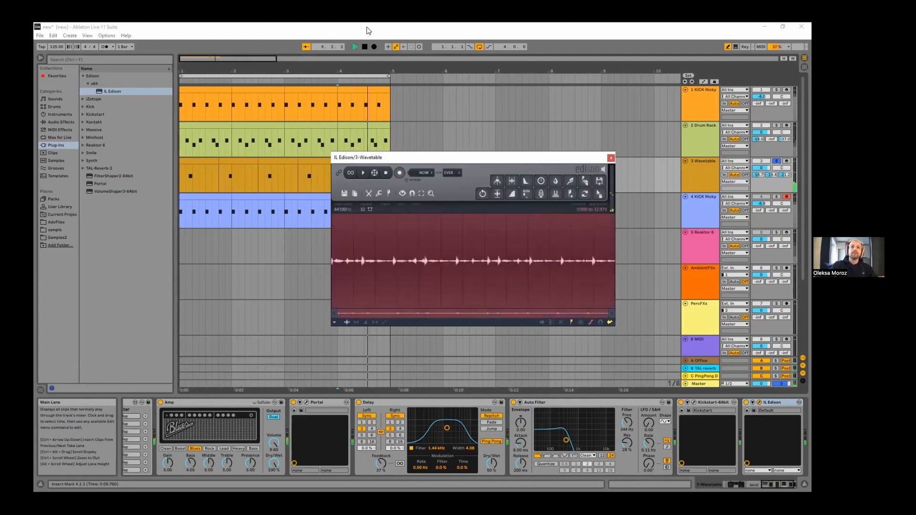
{"action": "left_click", "coordinate": [362, 46]}
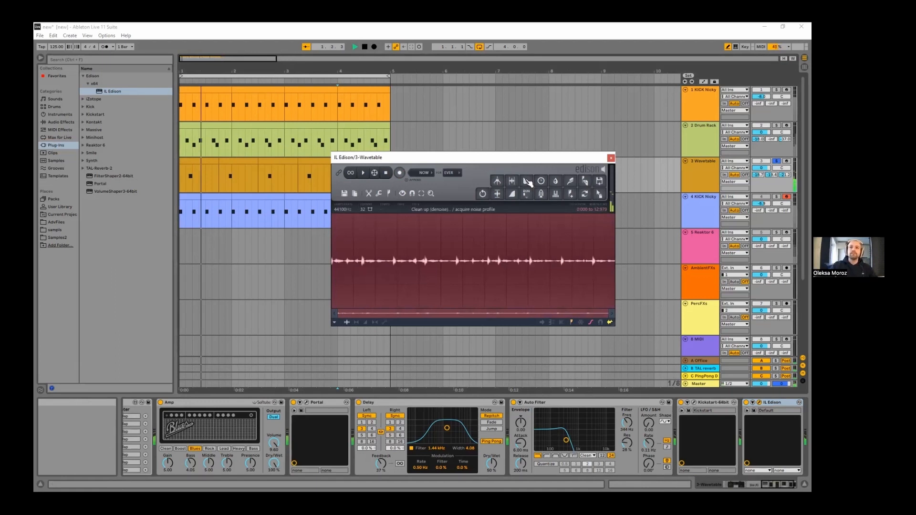
Step: Blur the whole Edison recording with the amount raised close to maximum and audition the result
{"action": "left_click", "coordinate": [556, 181]}
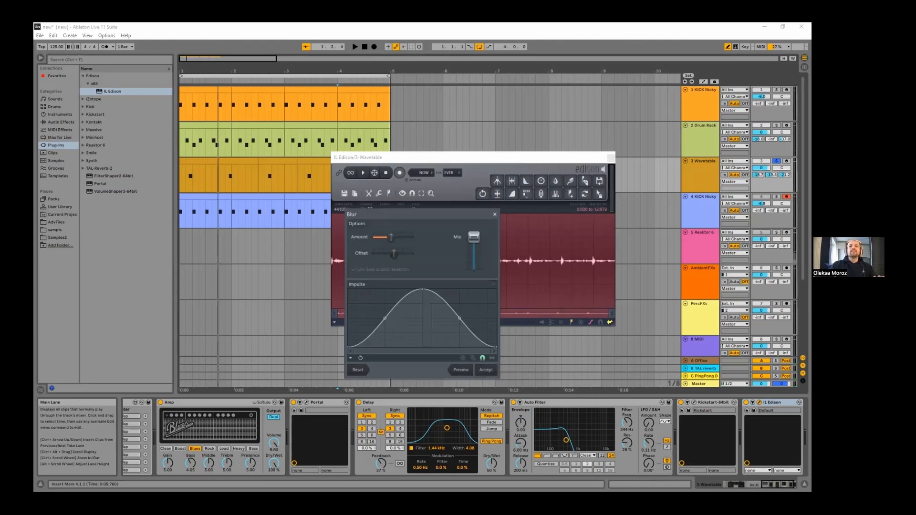
{"action": "left_click_drag", "start_coordinate": [391, 237], "coordinate": [408, 237]}
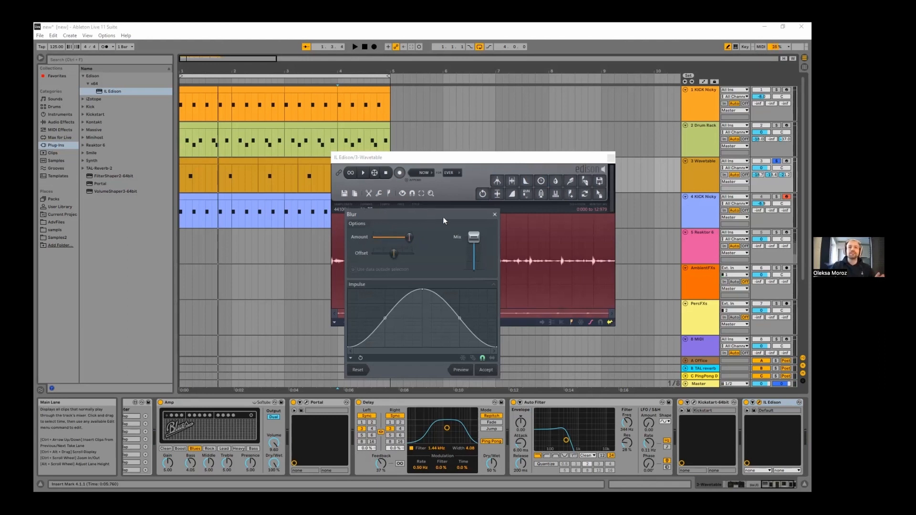
{"action": "left_click_drag", "start_coordinate": [442, 216], "coordinate": [457, 220]}
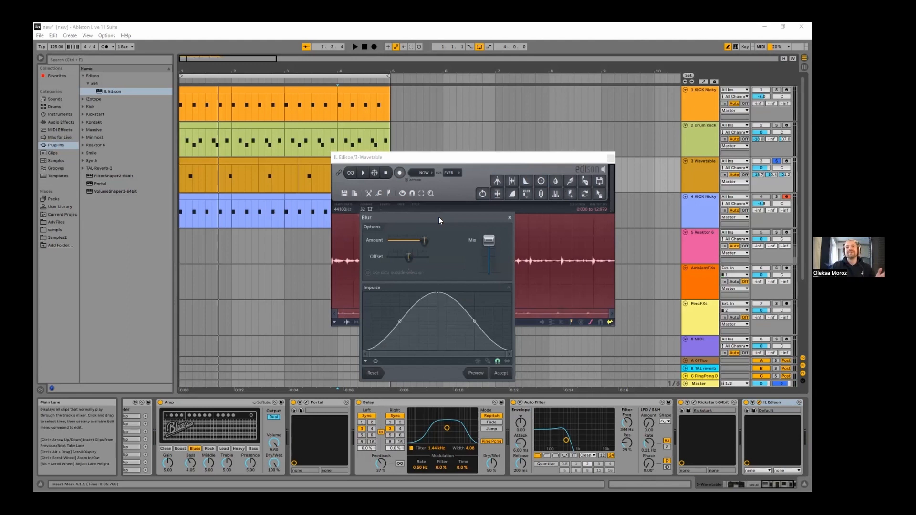
{"action": "left_click_drag", "start_coordinate": [454, 222], "coordinate": [465, 222]}
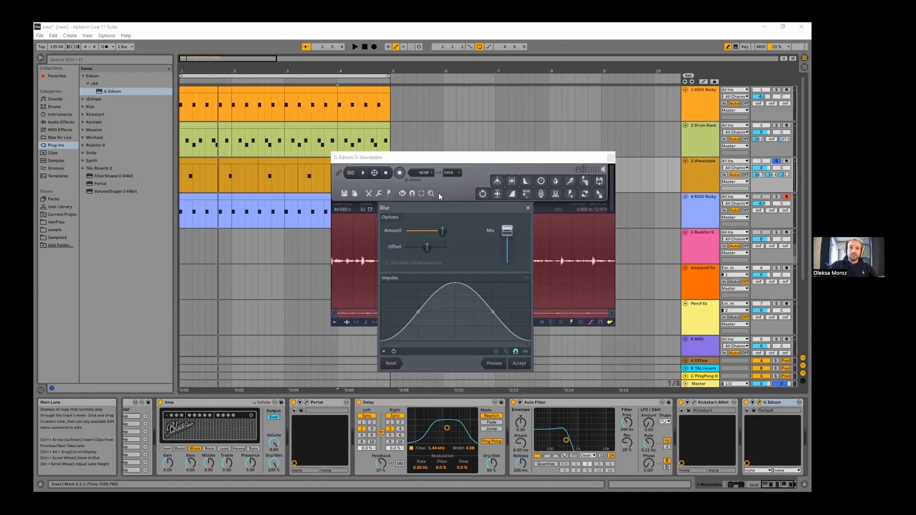
{"action": "left_click", "coordinate": [366, 174]}
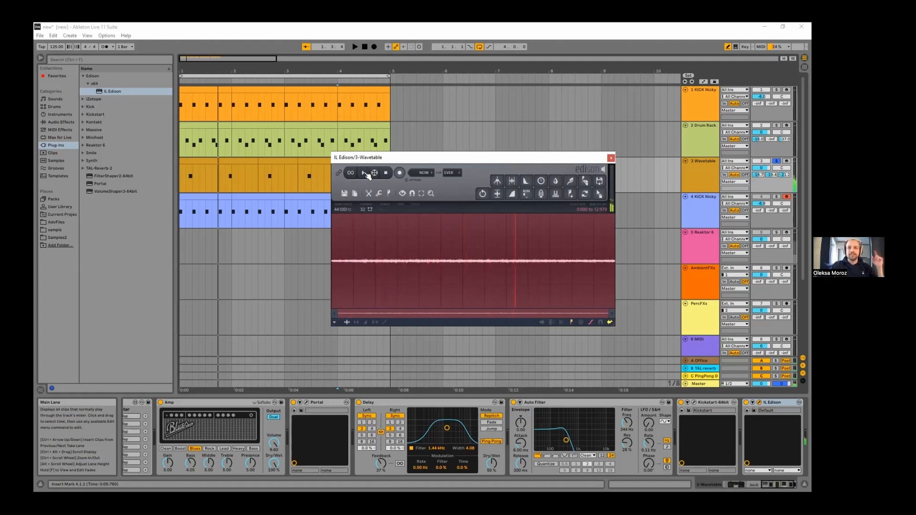
Step: Apply the Loop tuner to the blurred recording and delete the section before the loop marker
{"action": "left_click", "coordinate": [365, 173]}
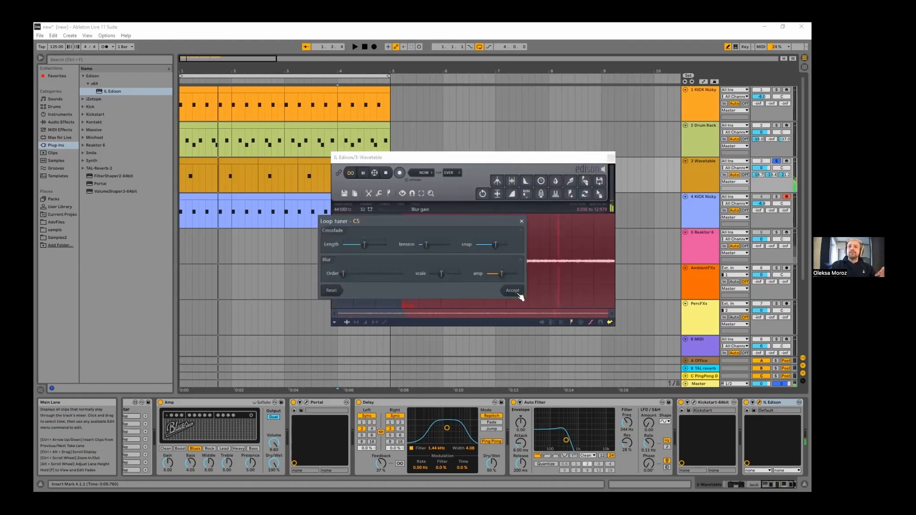
{"action": "left_click", "coordinate": [518, 294]}
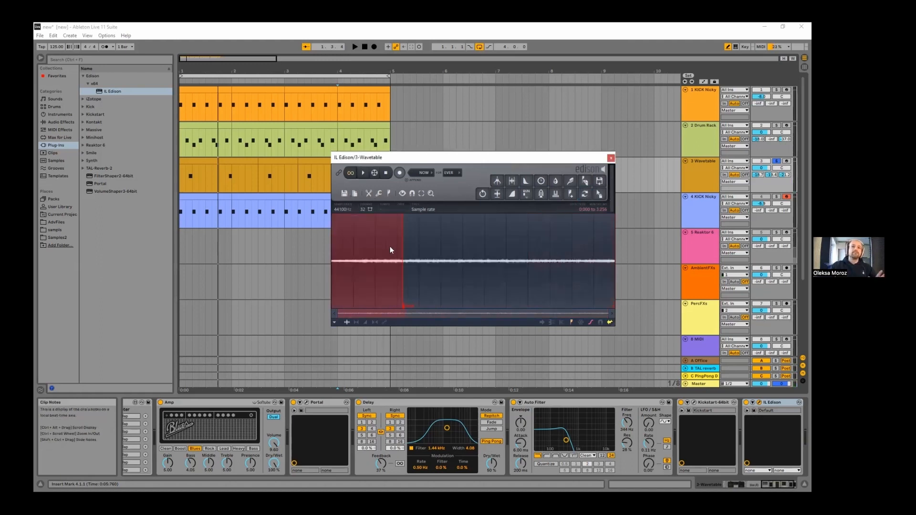
{"action": "left_click", "coordinate": [427, 216]}
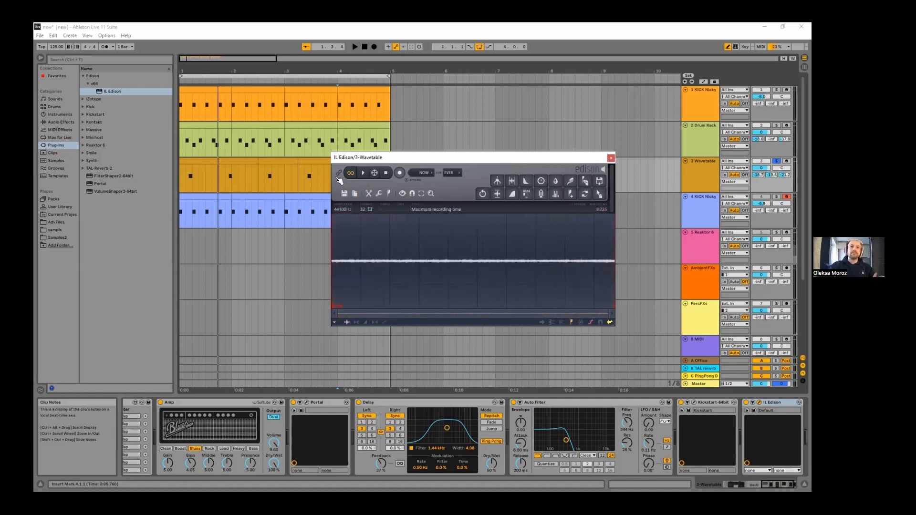
Step: Audition the looped recording in Edison, and remove the plug-in from the Wavetable track
{"action": "left_click", "coordinate": [363, 173]}
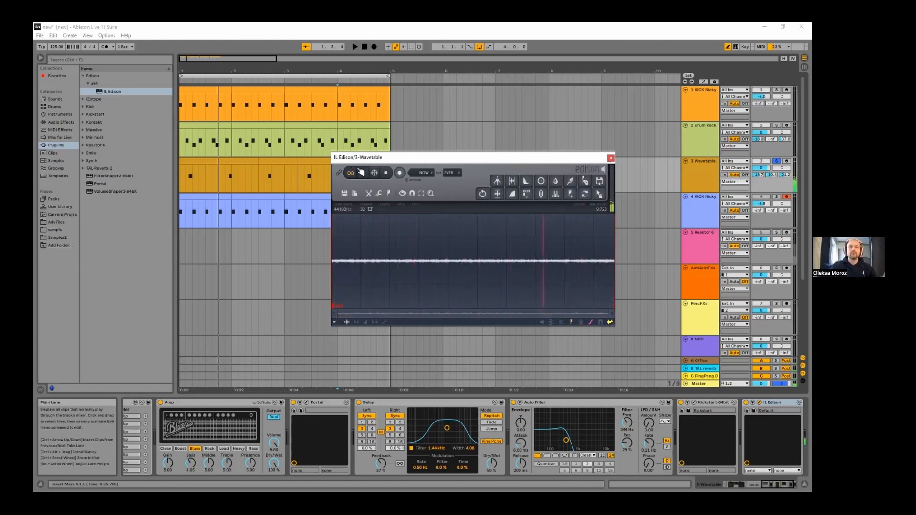
{"action": "left_click", "coordinate": [362, 174]}
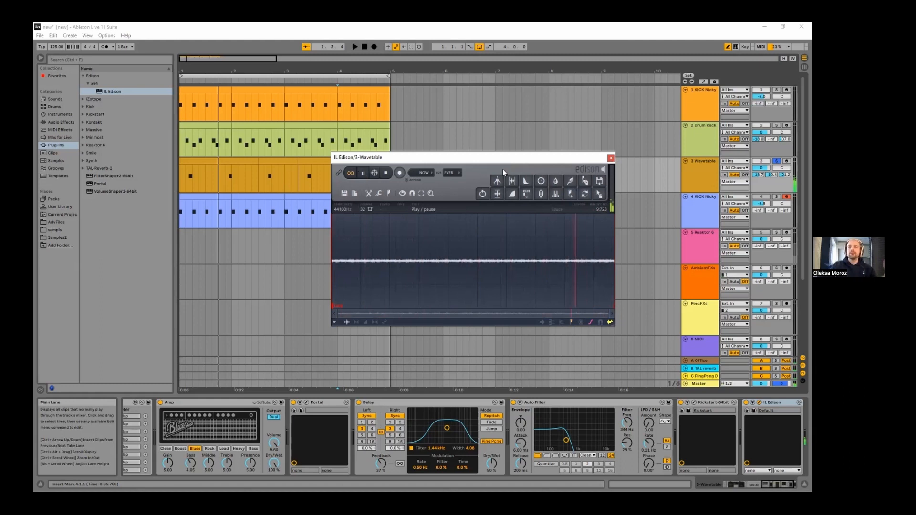
{"action": "left_click", "coordinate": [610, 158]}
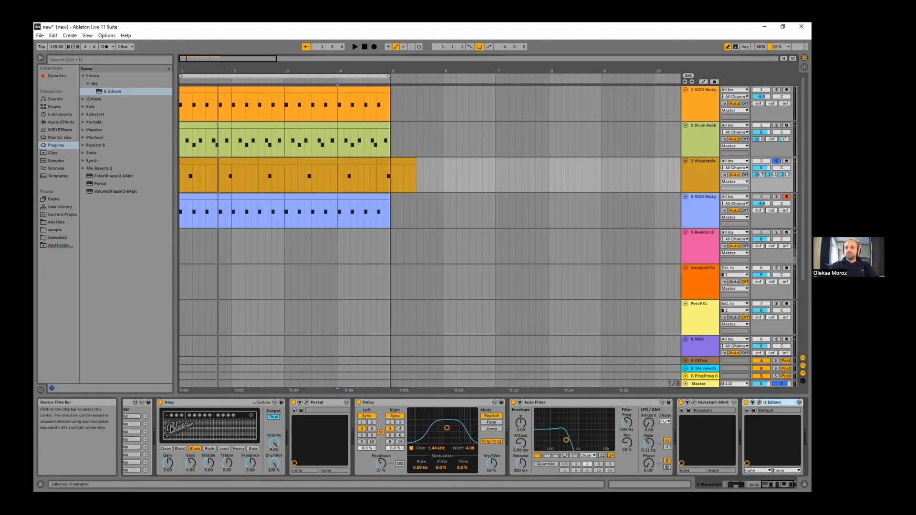
{"action": "key", "text": "Delete"}
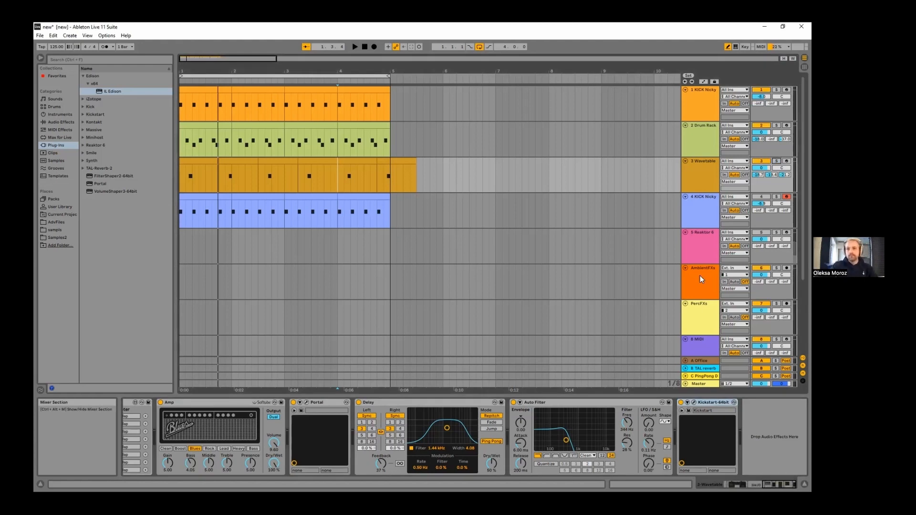
Step: Remove the existing Reaktor 6 instrument from track 5, keeping its Auto Filter
{"action": "left_click", "coordinate": [697, 254]}
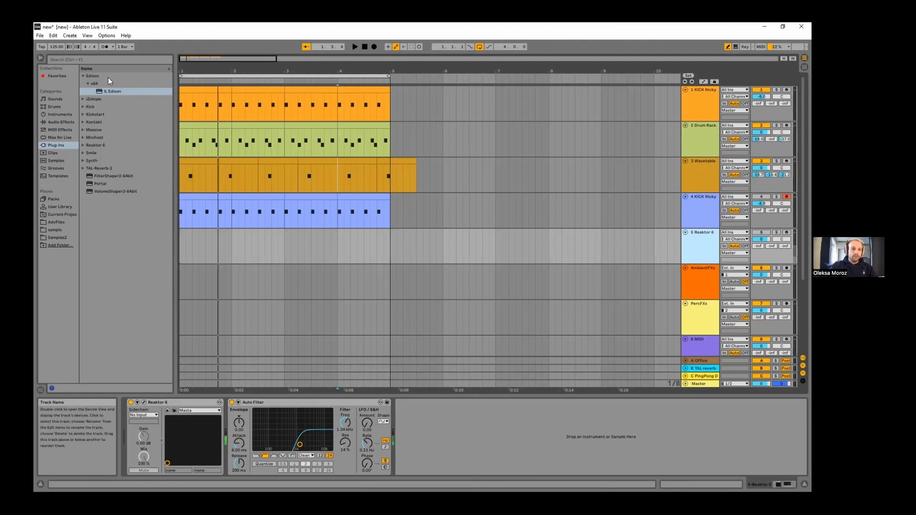
{"action": "left_click", "coordinate": [143, 403]}
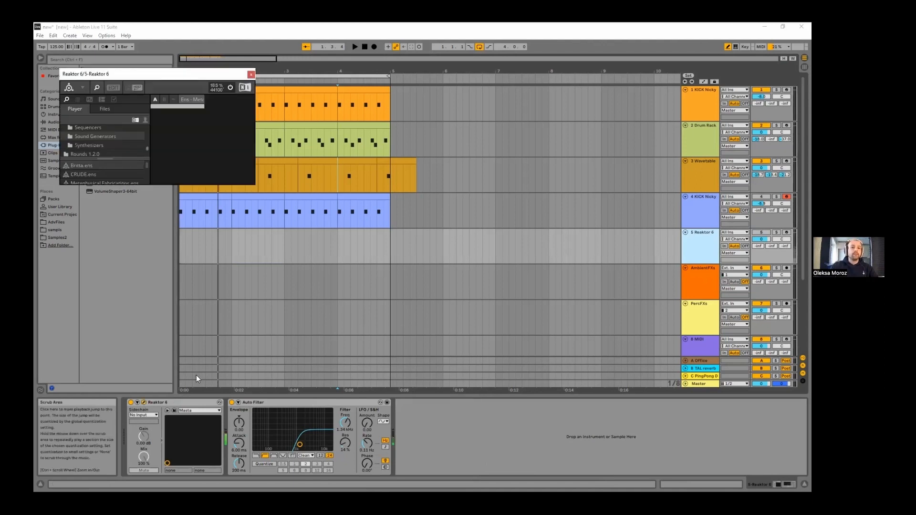
{"action": "key", "text": "ctrl+alt+p"}
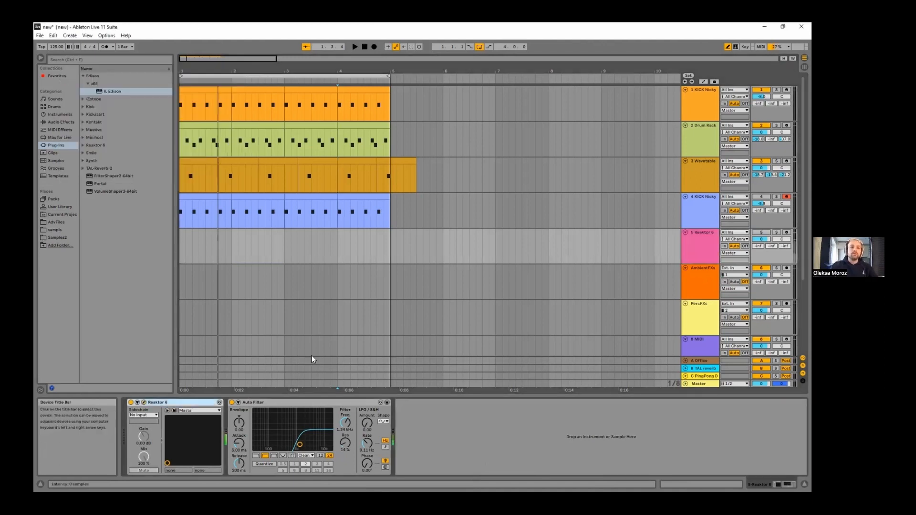
{"action": "key", "text": "Delete"}
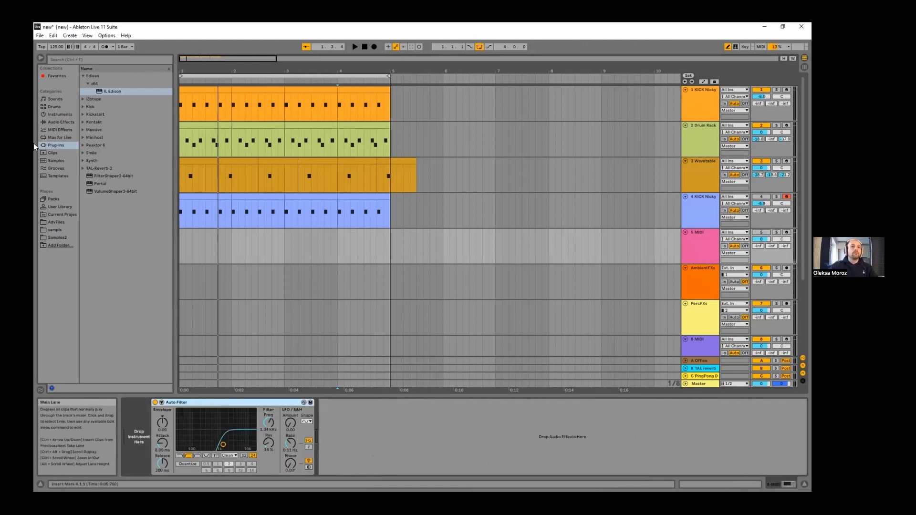
Step: Insert a new Reaktor 6 instrument before the Auto Filter on track 5 and load Metaphysical_Scenery.ens into it
{"action": "left_click", "coordinate": [96, 142]}
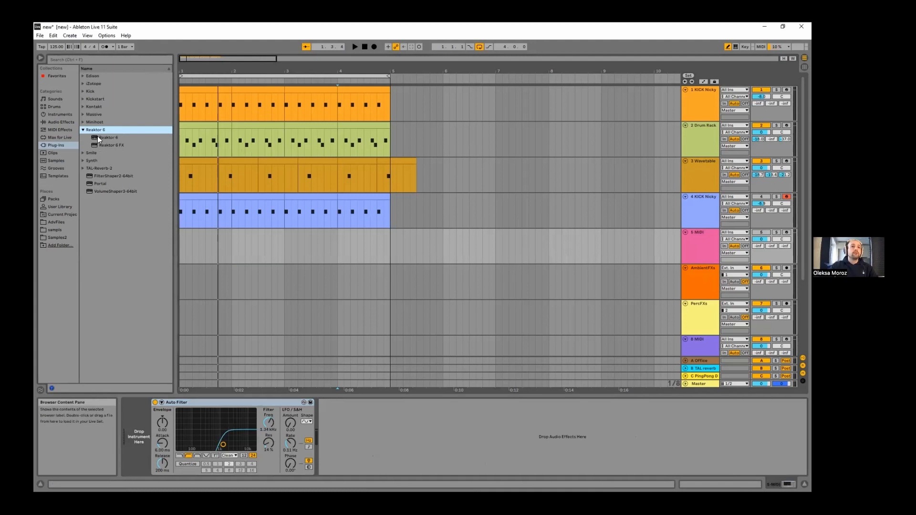
{"action": "left_click_drag", "start_coordinate": [98, 137], "coordinate": [137, 410]}
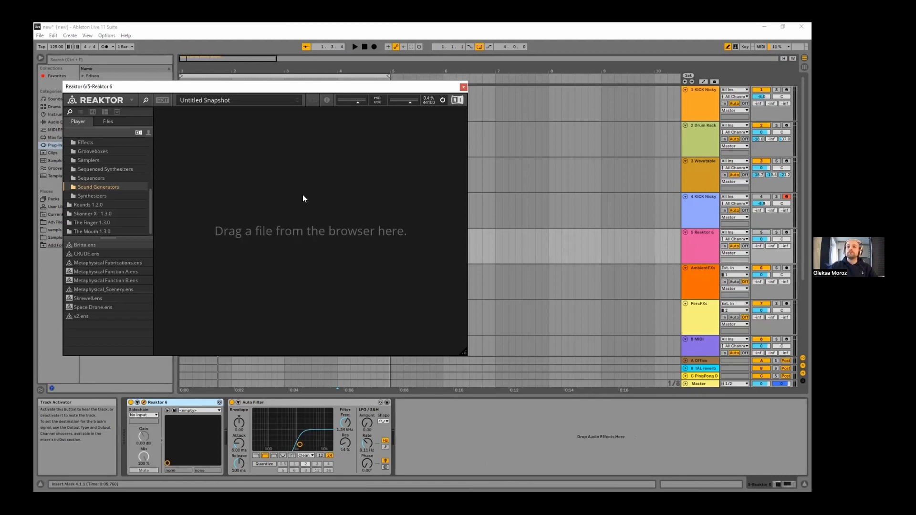
{"action": "left_click_drag", "start_coordinate": [191, 87], "coordinate": [174, 156]}
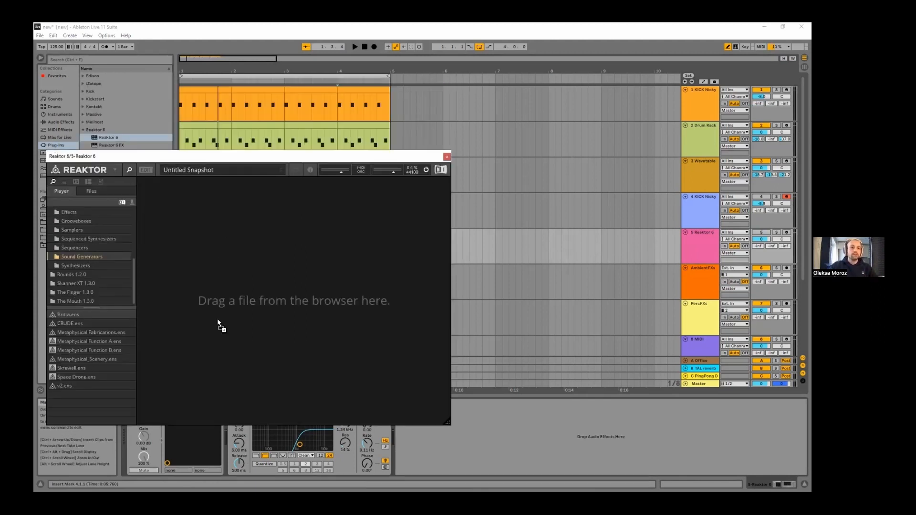
{"action": "left_click_drag", "start_coordinate": [235, 269], "coordinate": [235, 269]}
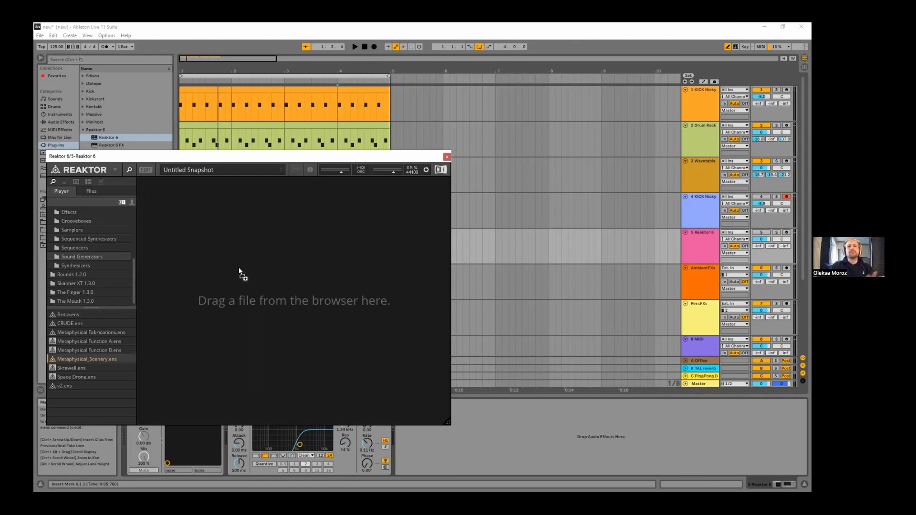
{"action": "left_click_drag", "start_coordinate": [239, 269], "coordinate": [239, 269]}
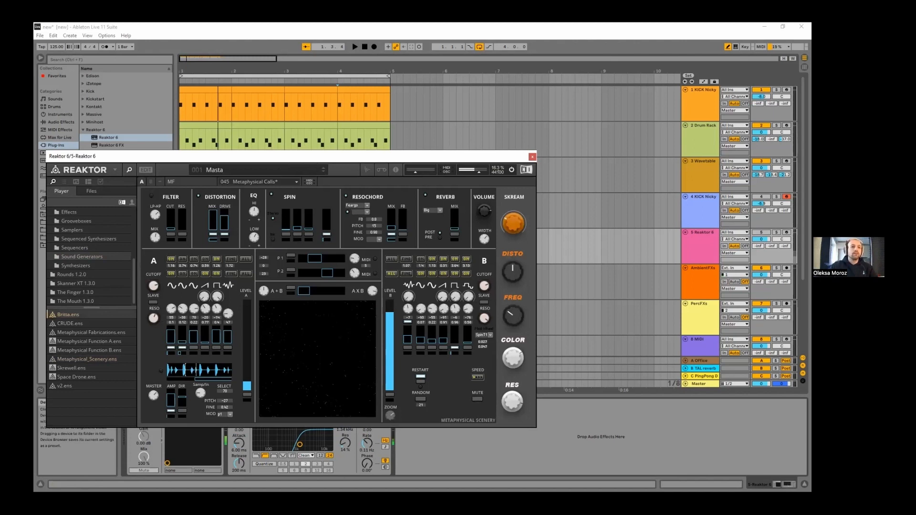
Step: Load the Soundscape Complex snapshot from the Metaphysical Fabrications bank into the Metaphysical Scenery ensemble
{"action": "left_click_drag", "start_coordinate": [482, 156], "coordinate": [490, 140]}
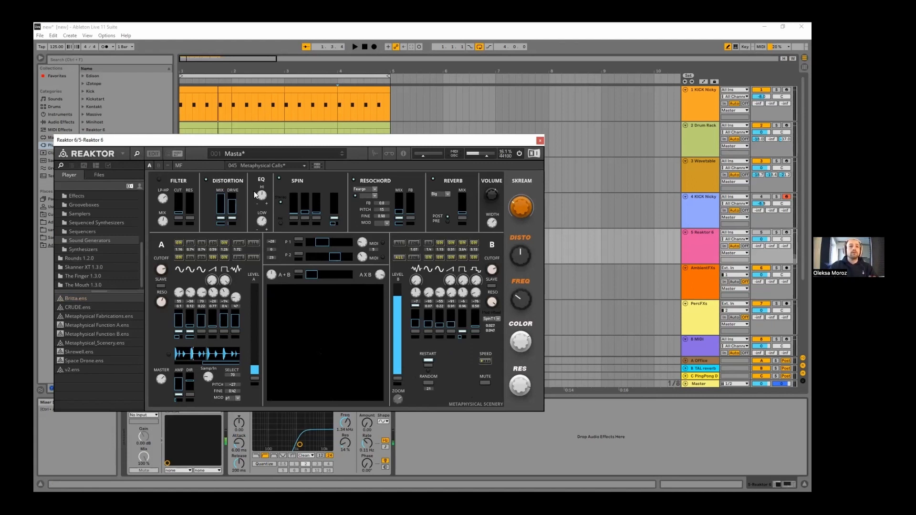
{"action": "key", "text": "F5"}
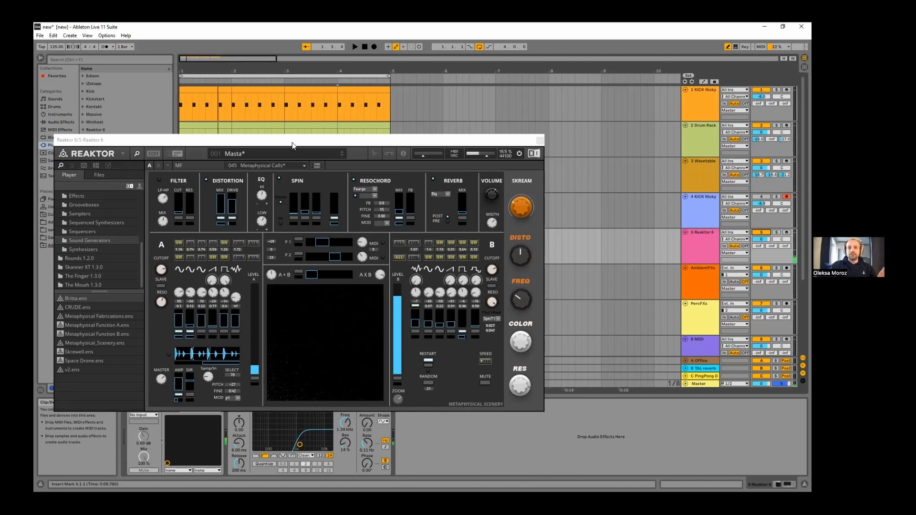
{"action": "left_click_drag", "start_coordinate": [291, 142], "coordinate": [307, 141]}
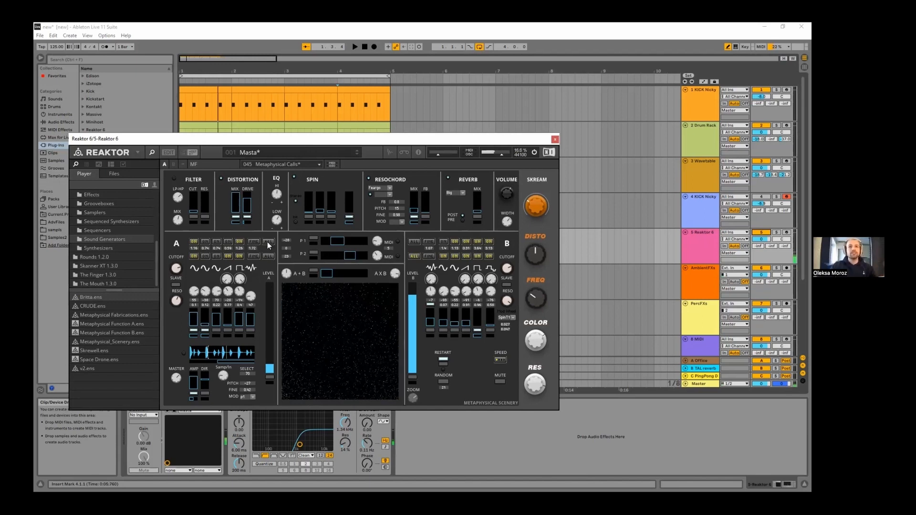
{"action": "left_click", "coordinate": [292, 157]}
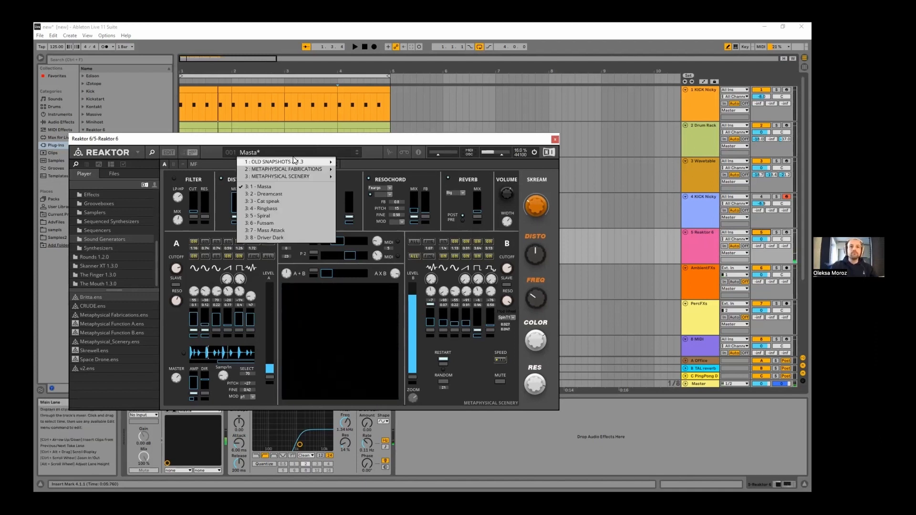
{"action": "mouse_move", "coordinate": [294, 164]}
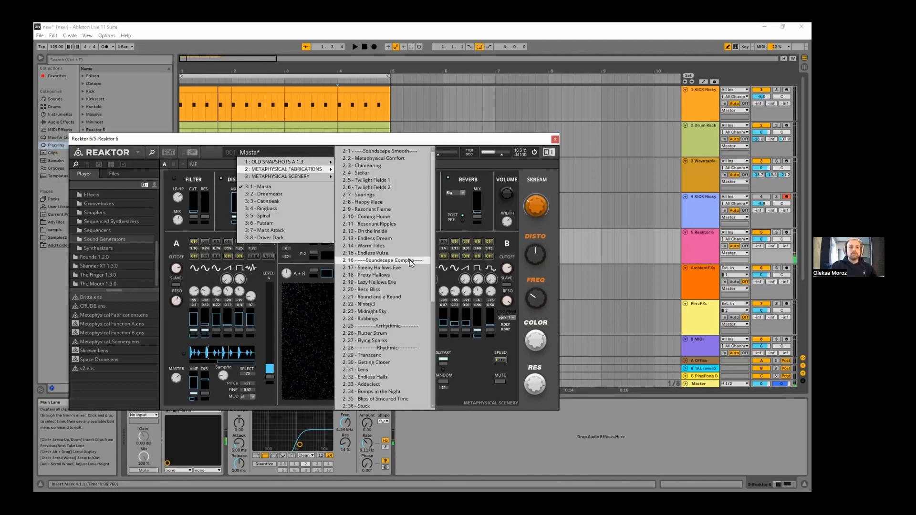
{"action": "left_click", "coordinate": [382, 260]}
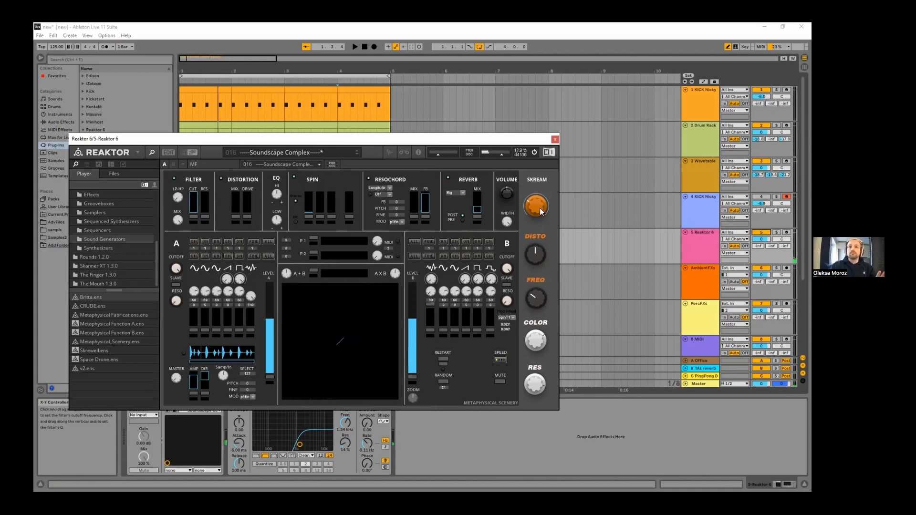
Step: Set the ensemble's reverb type to Endless and adjust the pitch of the second oscillator in section A
{"action": "left_click", "coordinate": [461, 193]}
{"action": "left_click", "coordinate": [461, 220]}
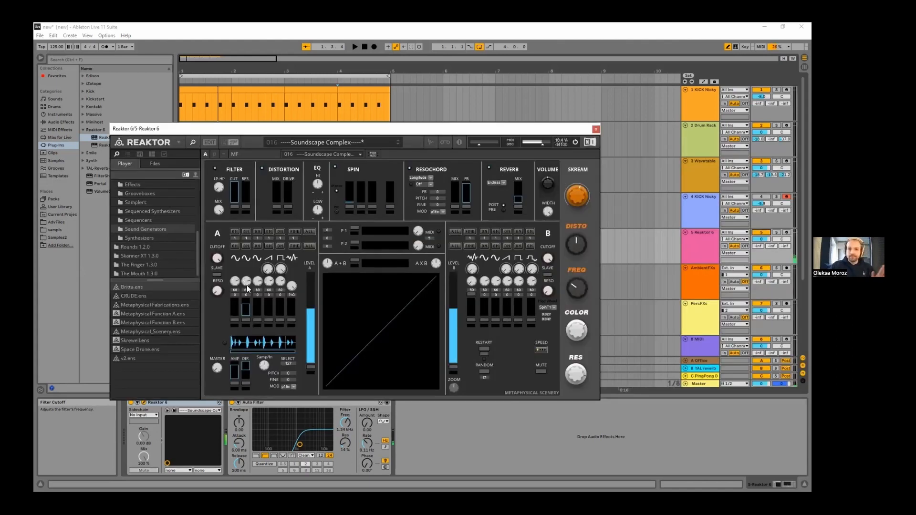
{"action": "left_click_drag", "start_coordinate": [247, 285], "coordinate": [247, 278]}
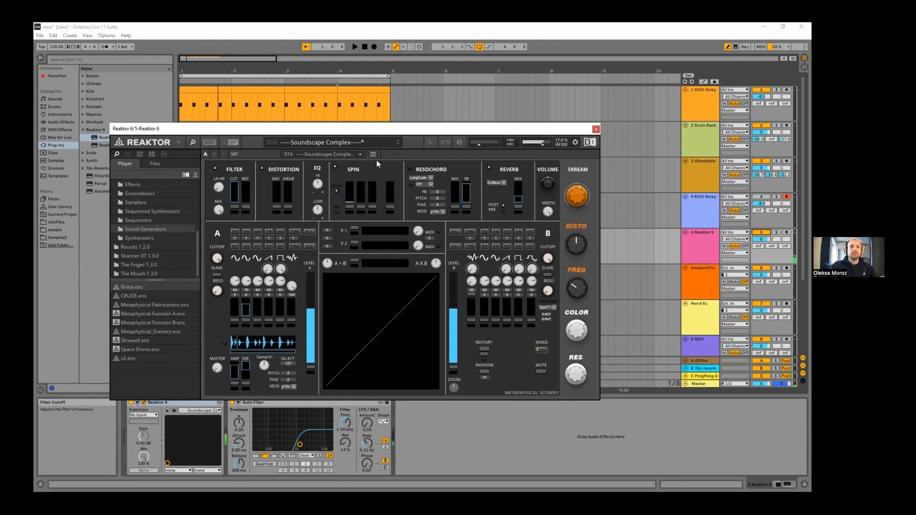
Step: Load the Soundscape Smooth snapshot from the Metaphysical Fabrications bank, keeping the whole ensemble in view
{"action": "right_click", "coordinate": [354, 170]}
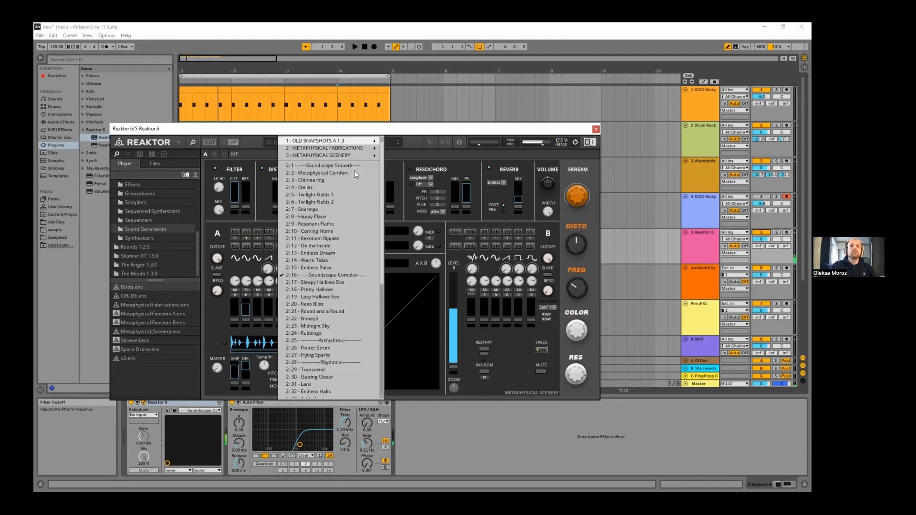
{"action": "left_click", "coordinate": [350, 165]}
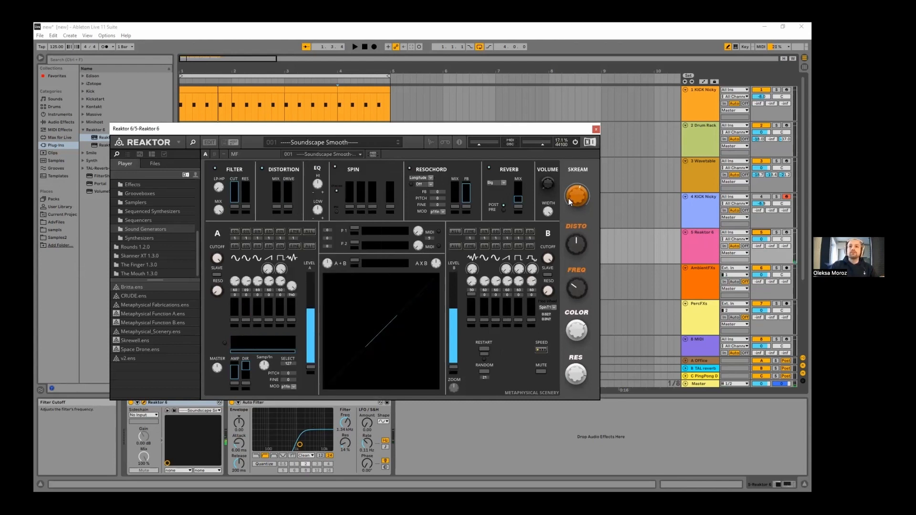
{"action": "left_click_drag", "start_coordinate": [546, 180], "coordinate": [540, 123]}
{"action": "left_click_drag", "start_coordinate": [519, 131], "coordinate": [481, 127]}
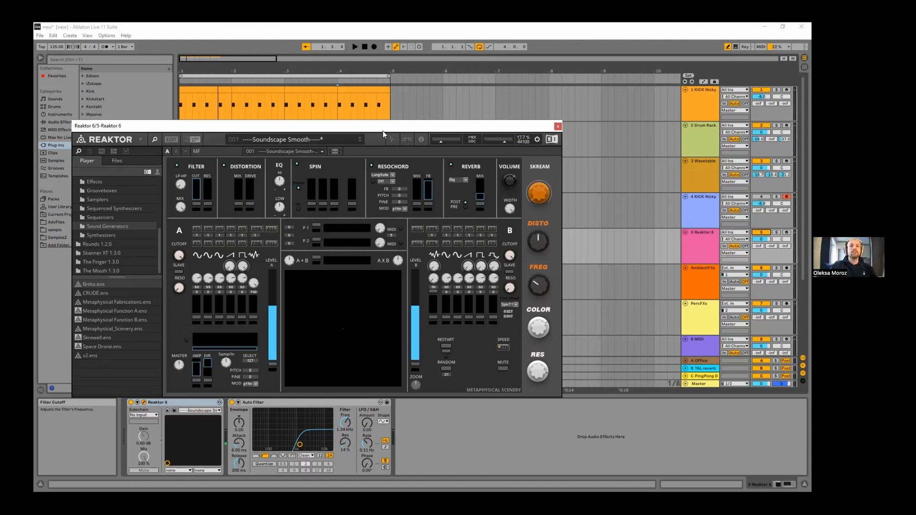
{"action": "left_click_drag", "start_coordinate": [382, 131], "coordinate": [404, 135]}
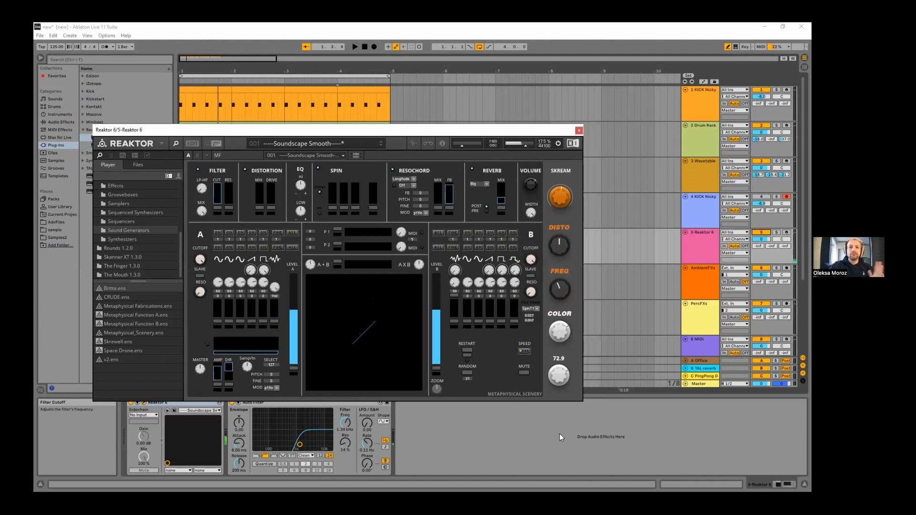
Step: Raise the second oscillator's level in section A and process the sound with a strong Endless-type reverb and distortion
{"action": "left_click_drag", "start_coordinate": [226, 313], "coordinate": [231, 290]}
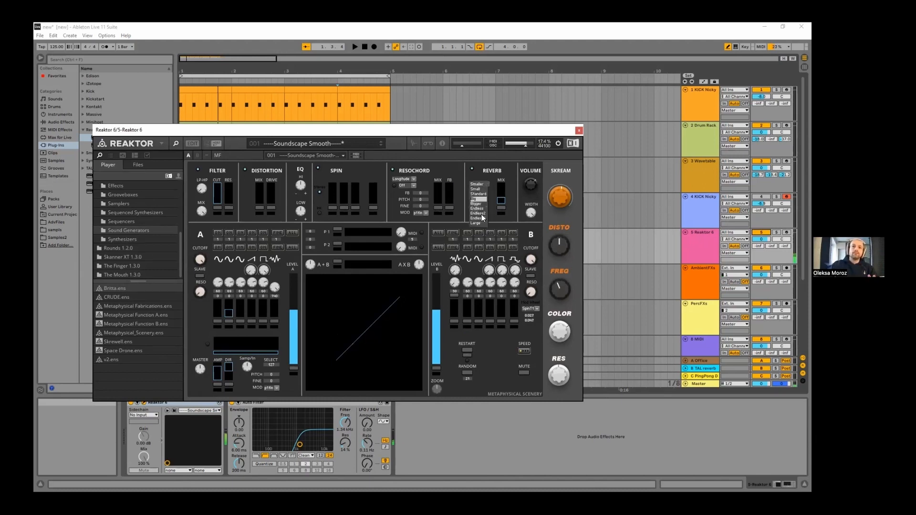
{"action": "left_click", "coordinate": [482, 215]}
{"action": "left_click_drag", "start_coordinate": [501, 193], "coordinate": [502, 181]}
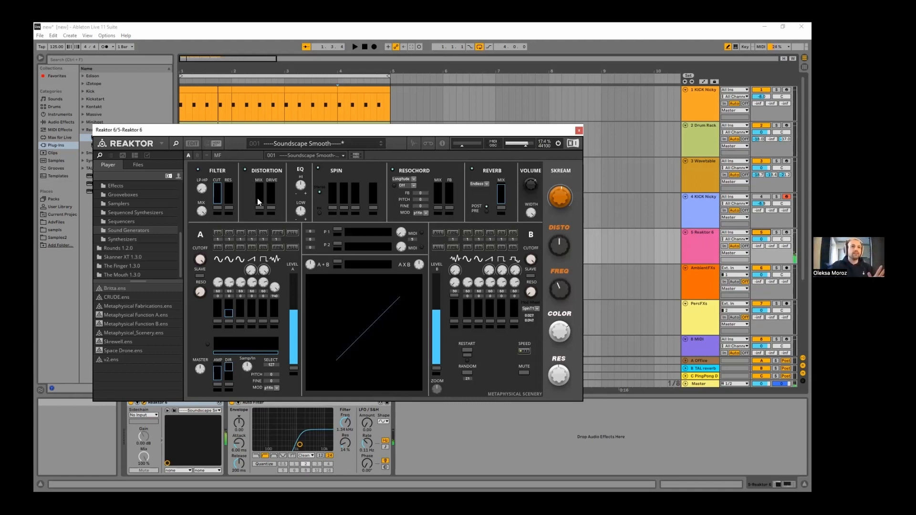
{"action": "left_click_drag", "start_coordinate": [259, 190], "coordinate": [259, 185]}
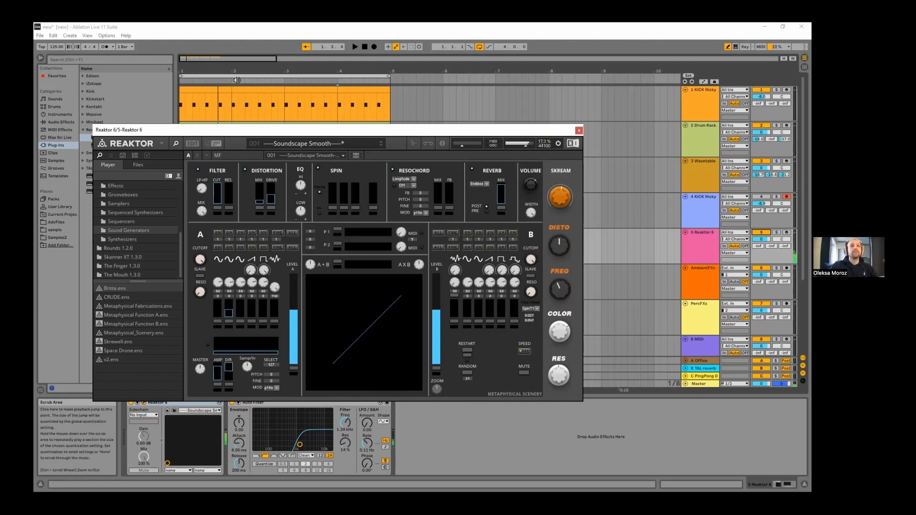
Step: Play the arrangement loop and tune section A's second oscillator to 72, adjusting its level sliders to fit the beat
{"action": "left_click", "coordinate": [237, 80]}
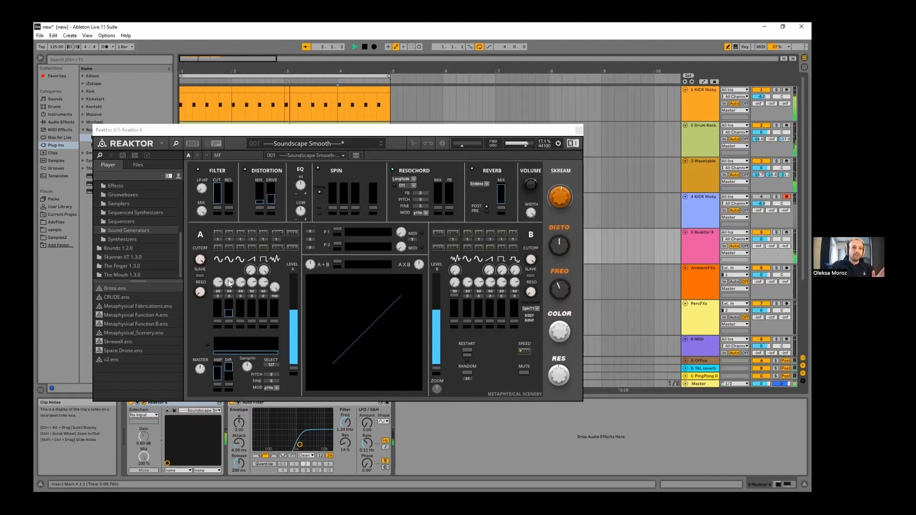
{"action": "left_click_drag", "start_coordinate": [229, 283], "coordinate": [234, 267]}
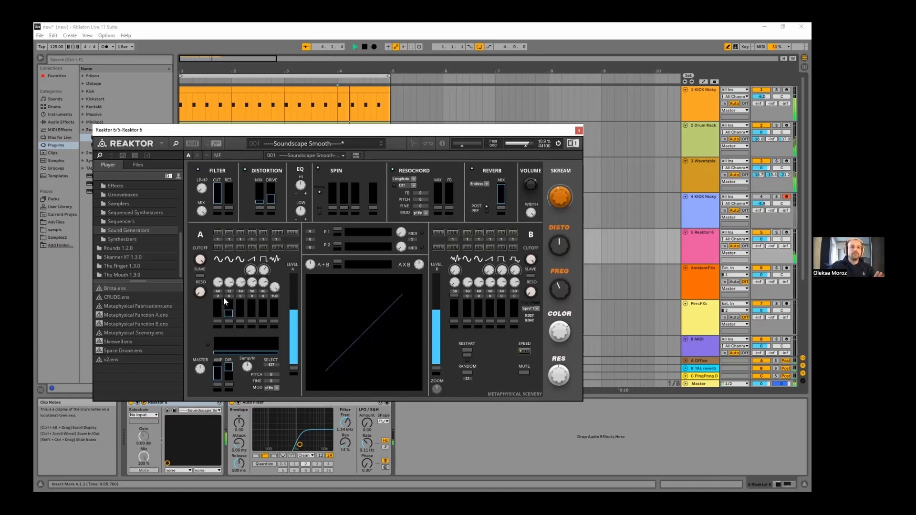
{"action": "left_click", "coordinate": [226, 311]}
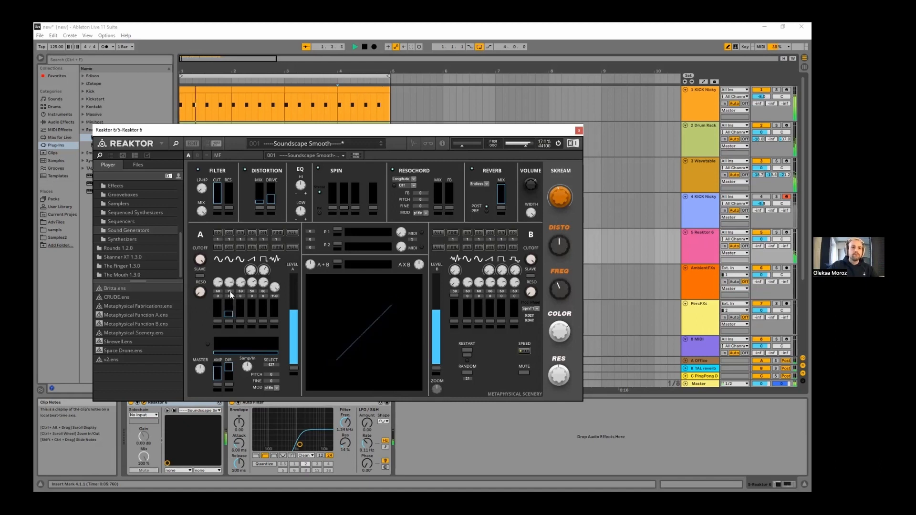
{"action": "left_click", "coordinate": [228, 322]}
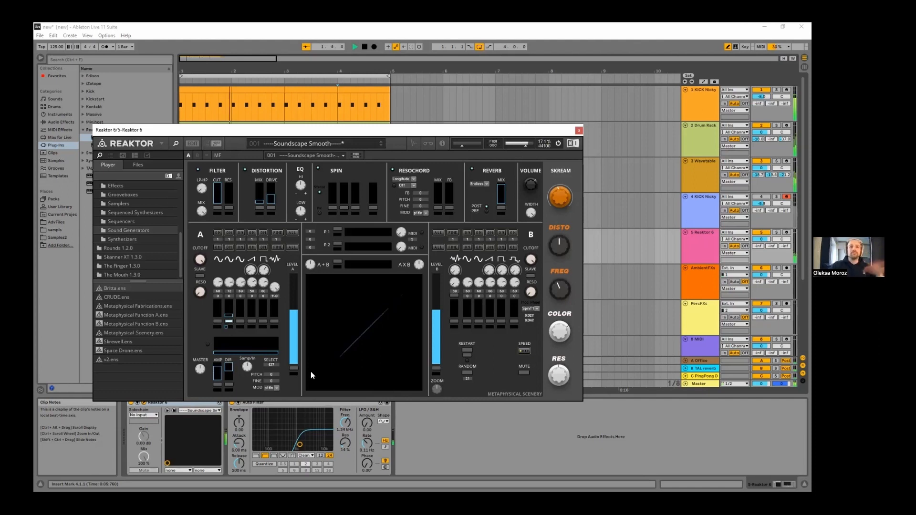
Step: Blend in the fifth oscillator of section A, adjusting its level and pitch against the playing loop
{"action": "left_click", "coordinate": [251, 315]}
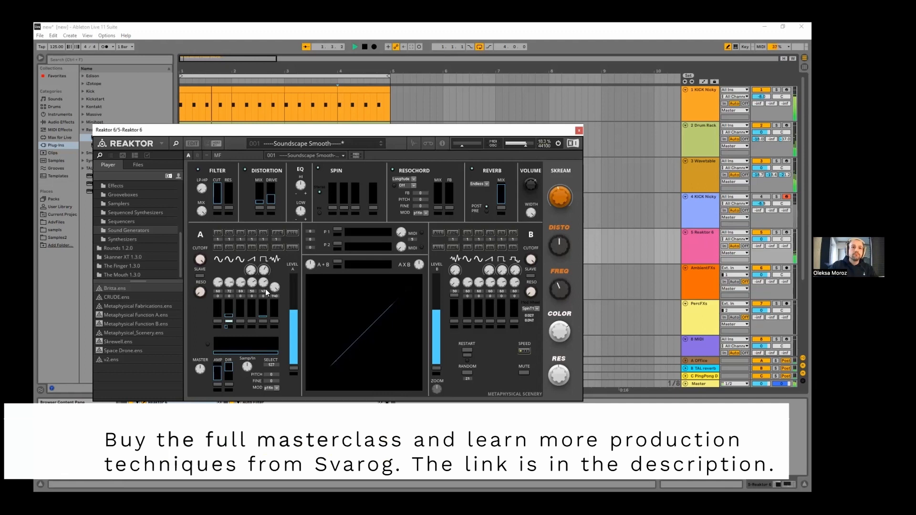
{"action": "left_click_drag", "start_coordinate": [265, 288], "coordinate": [267, 314]}
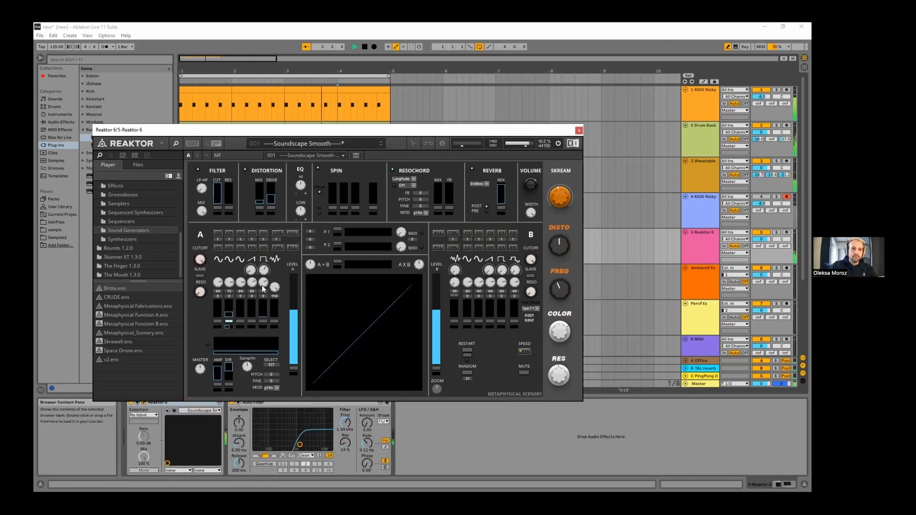
{"action": "left_click_drag", "start_coordinate": [265, 312], "coordinate": [266, 282]}
{"action": "left_click_drag", "start_coordinate": [267, 286], "coordinate": [263, 288]}
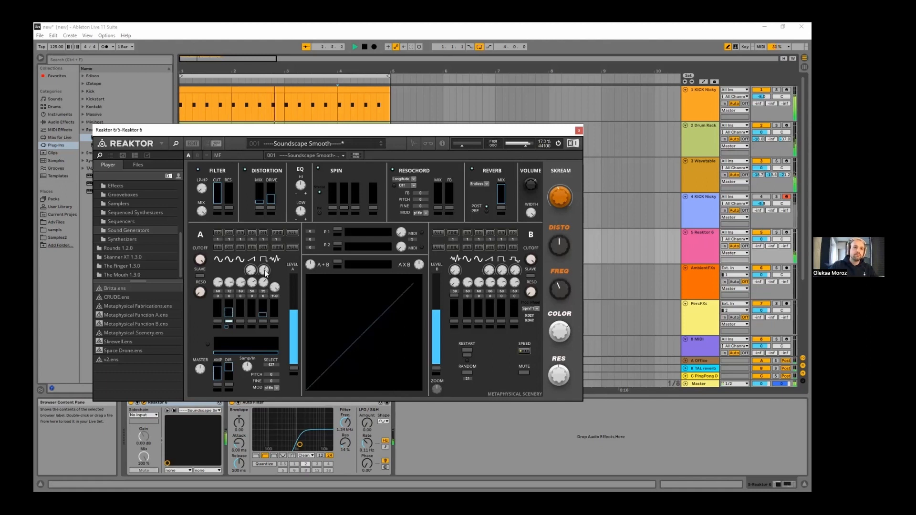
{"action": "left_click_drag", "start_coordinate": [260, 315], "coordinate": [262, 320]}
{"action": "left_click", "coordinate": [263, 322]}
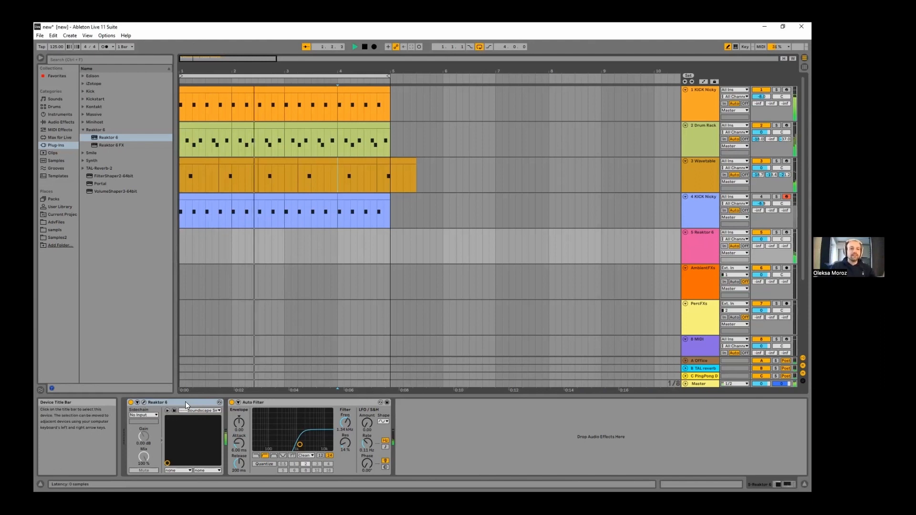
Step: Stop playback and replace Reaktor 6 on track 5 with Kontakt Portable x64, placed before the Auto Filter
{"action": "left_click", "coordinate": [365, 47]}
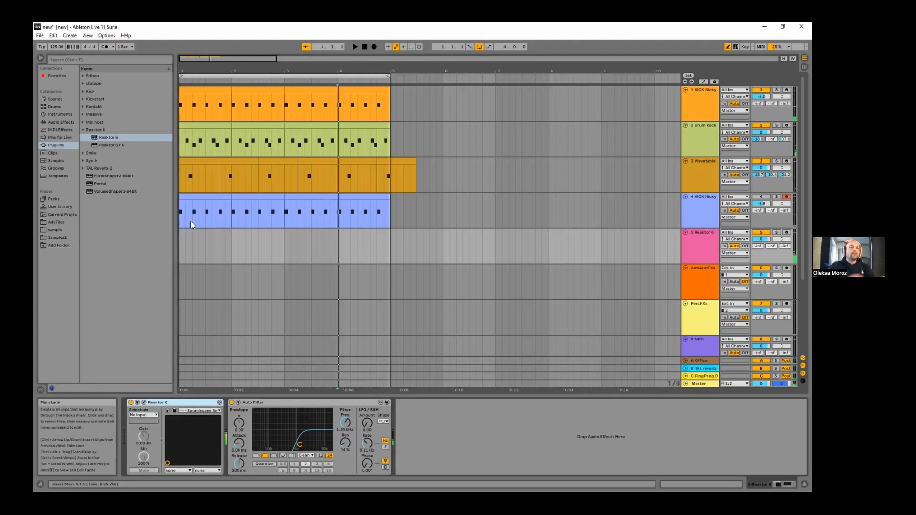
{"action": "key", "text": "Delete"}
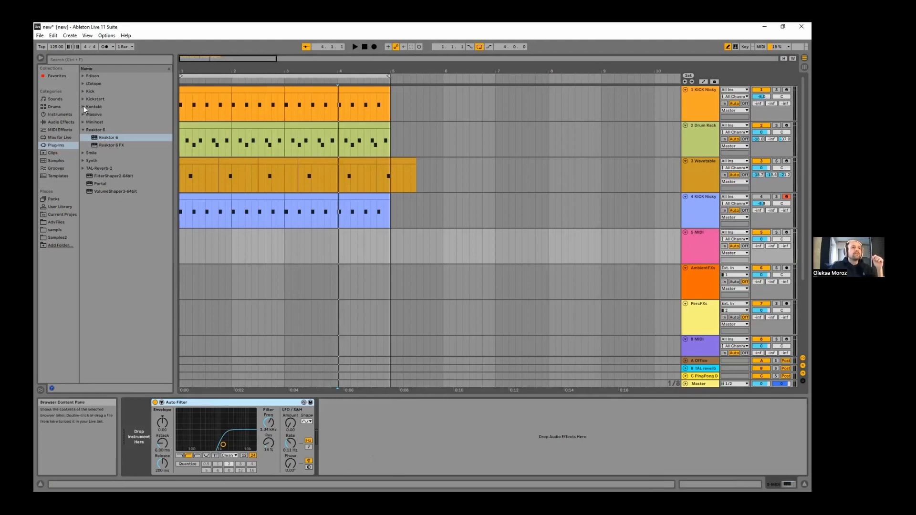
{"action": "left_click", "coordinate": [84, 109]}
{"action": "left_click", "coordinate": [92, 116]}
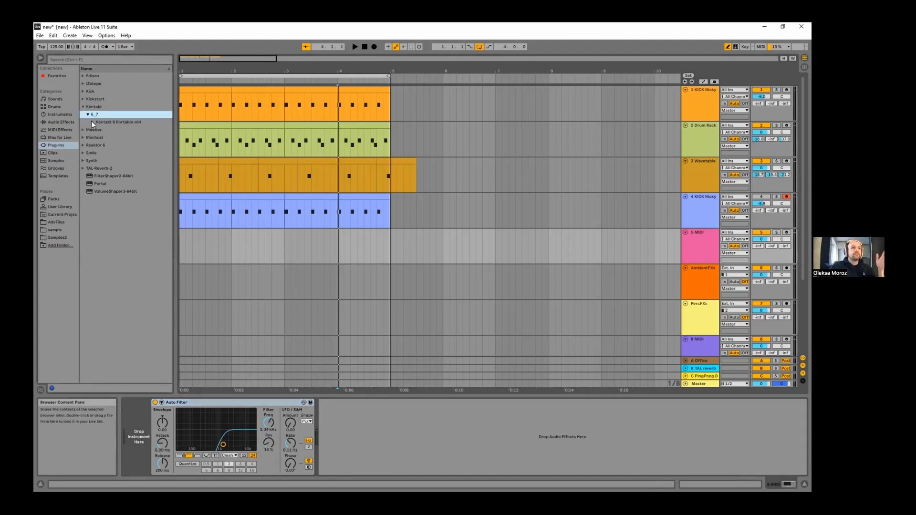
{"action": "left_click", "coordinate": [93, 122]}
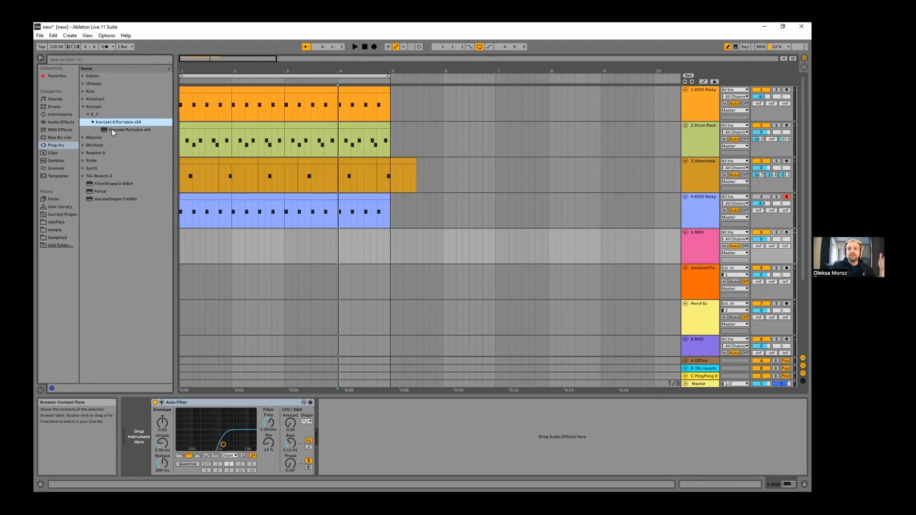
{"action": "left_click_drag", "start_coordinate": [112, 129], "coordinate": [141, 424]}
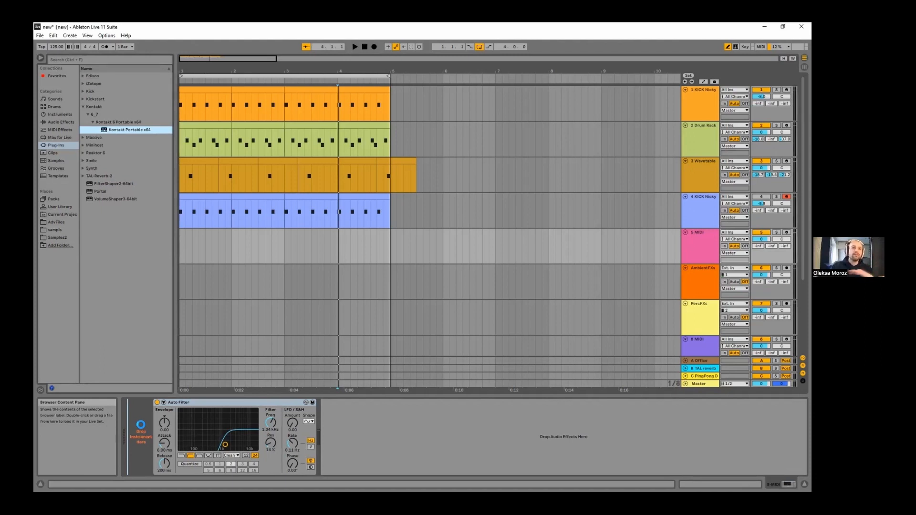
{"action": "left_click_drag", "start_coordinate": [140, 425], "coordinate": [141, 425]}
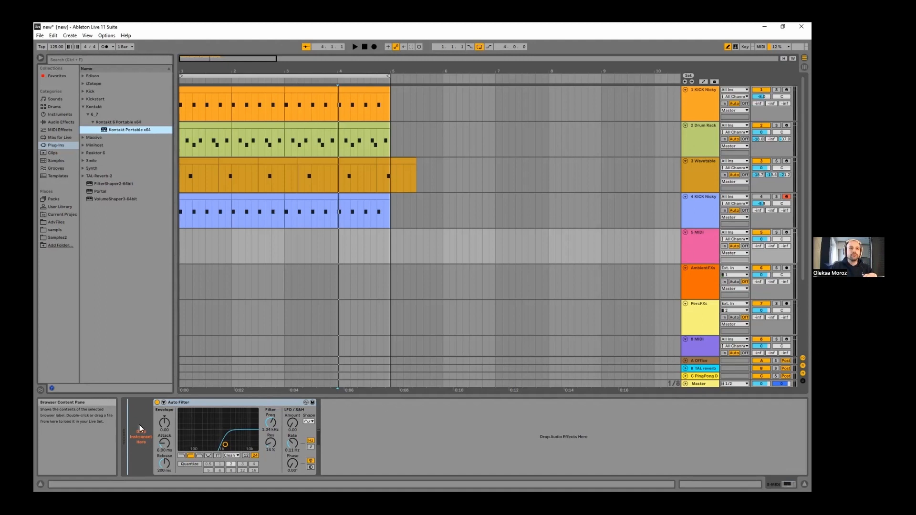
Step: Load the Straylight.nki instrument from the Straylight library into the Kontakt rack
{"action": "scroll", "coordinate": [163, 268], "scroll_direction": "down", "scroll_amount": 2}
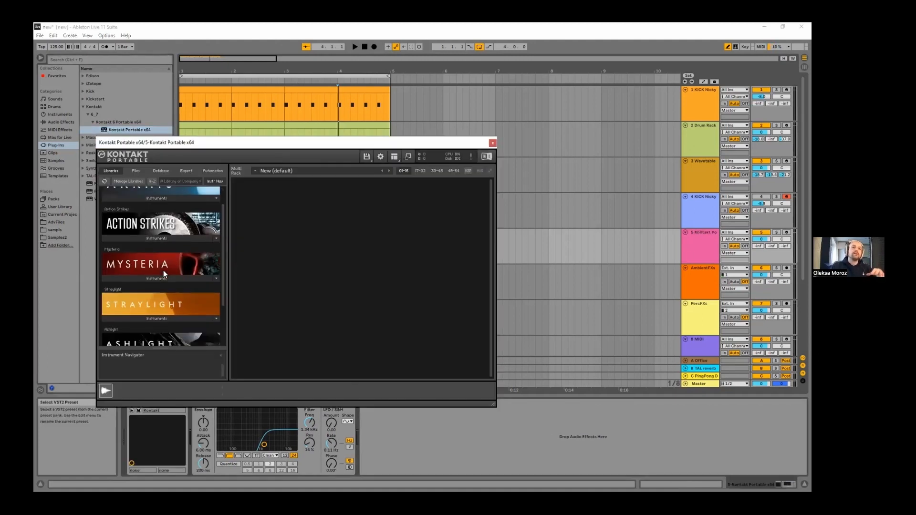
{"action": "left_click", "coordinate": [162, 296]}
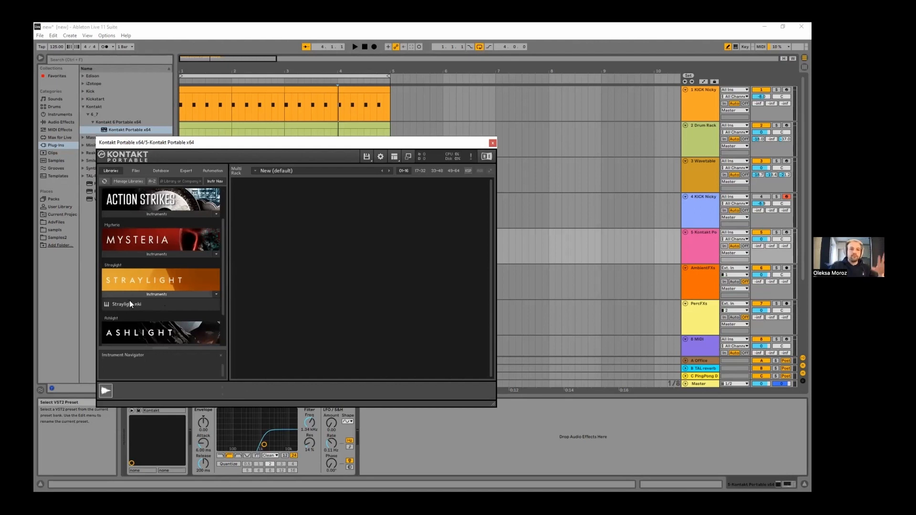
{"action": "left_click_drag", "start_coordinate": [122, 302], "coordinate": [328, 250]}
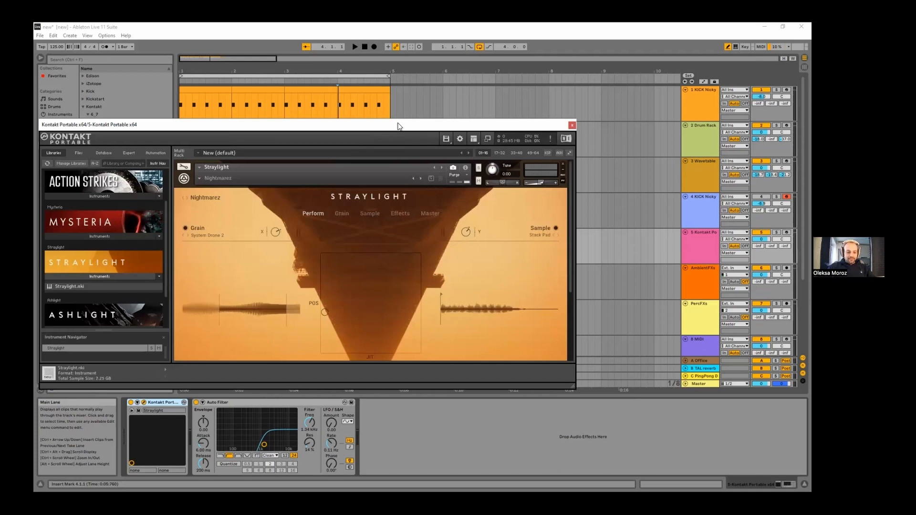
Step: Load the Bad Impact snapshot from Straylight's Atmospheres category and move its XY pad point inward
{"action": "left_click_drag", "start_coordinate": [383, 127], "coordinate": [399, 126]}
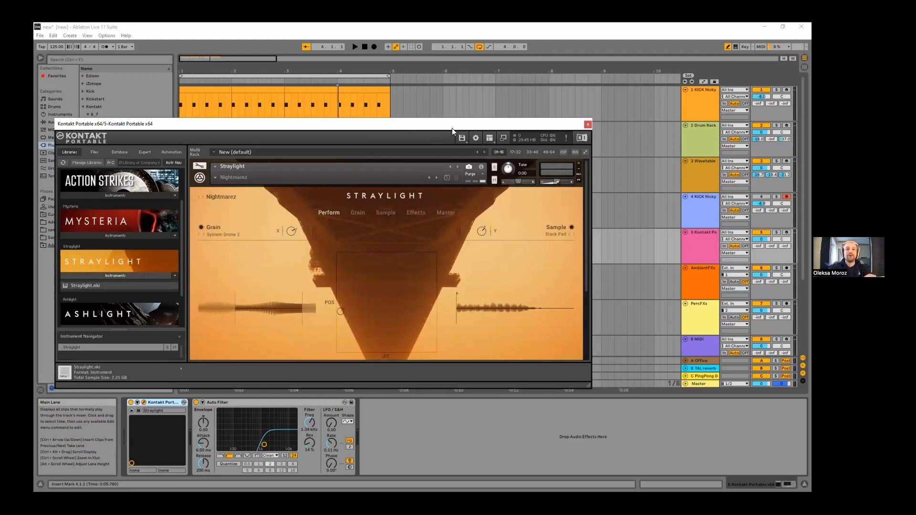
{"action": "left_click", "coordinate": [214, 177]}
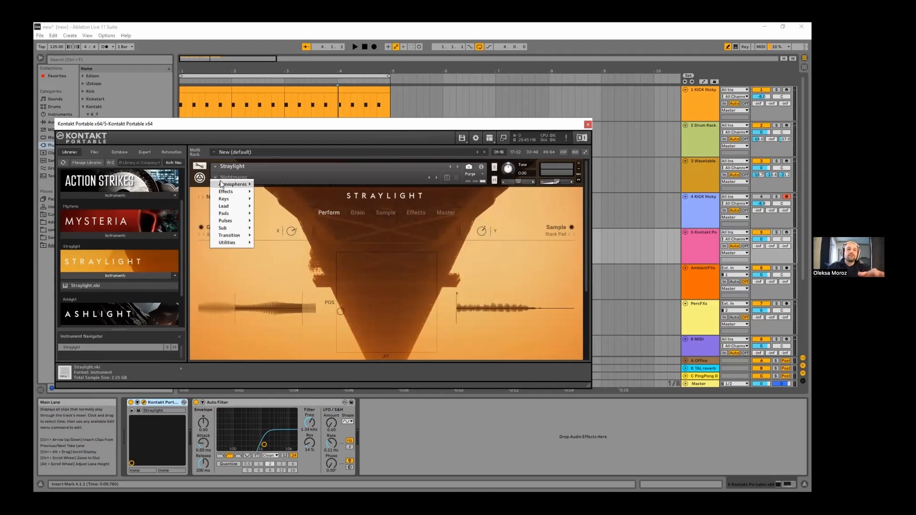
{"action": "mouse_move", "coordinate": [227, 192]}
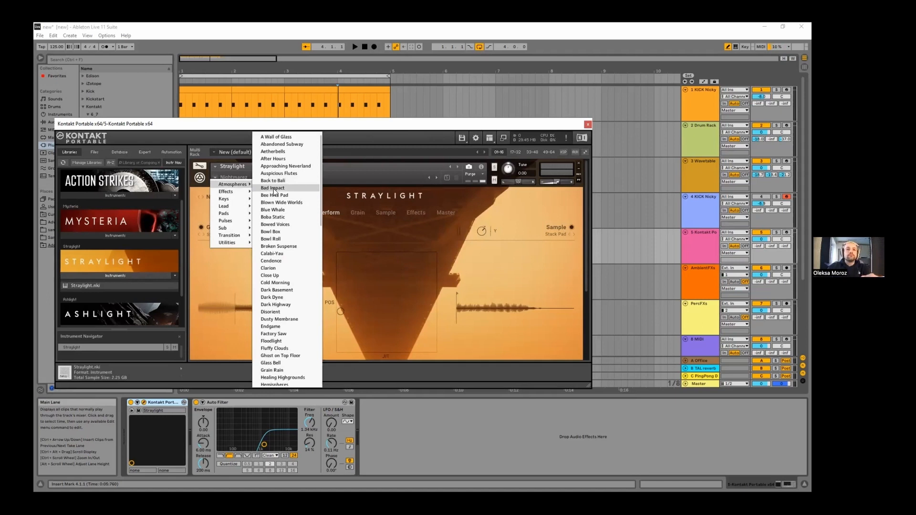
{"action": "left_click", "coordinate": [274, 189]}
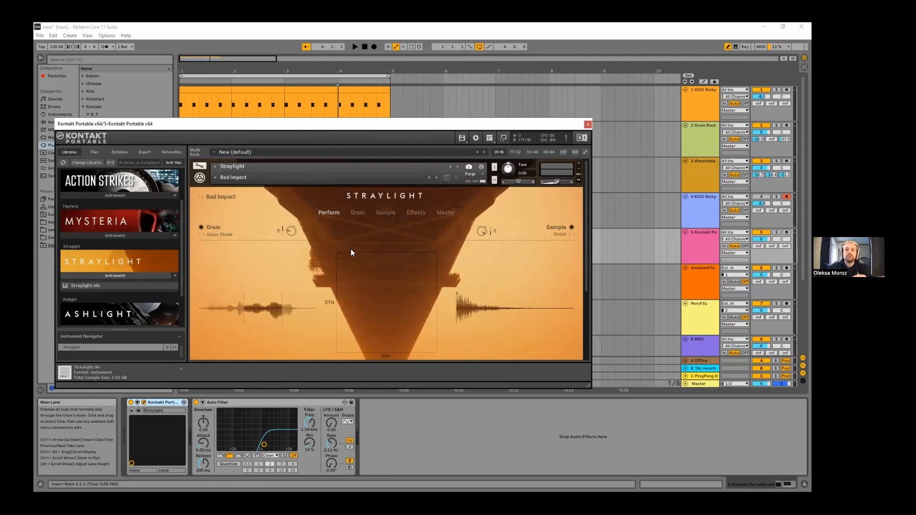
{"action": "left_click_drag", "start_coordinate": [337, 259], "coordinate": [374, 286]}
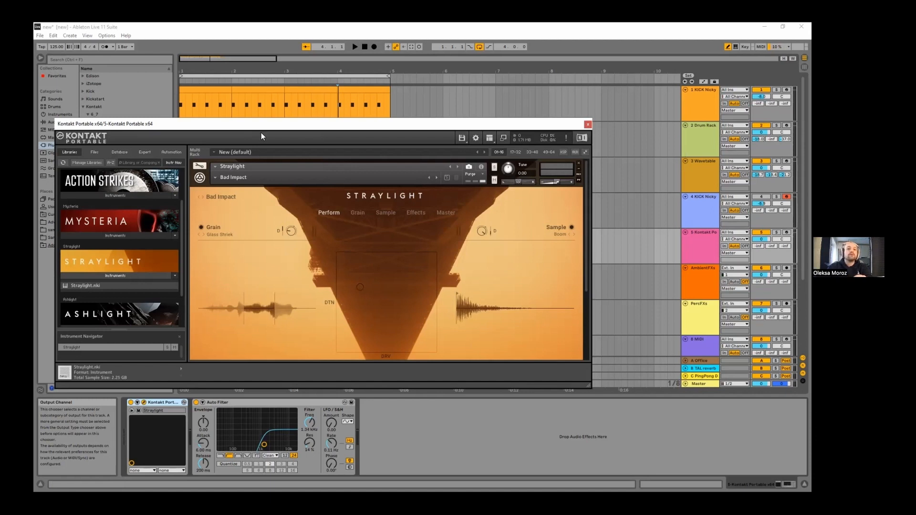
Step: Load the Blown Wide Worlds atmosphere snapshot and turn on the computer MIDI keyboard
{"action": "left_click", "coordinate": [225, 180]}
{"action": "mouse_move", "coordinate": [231, 191]}
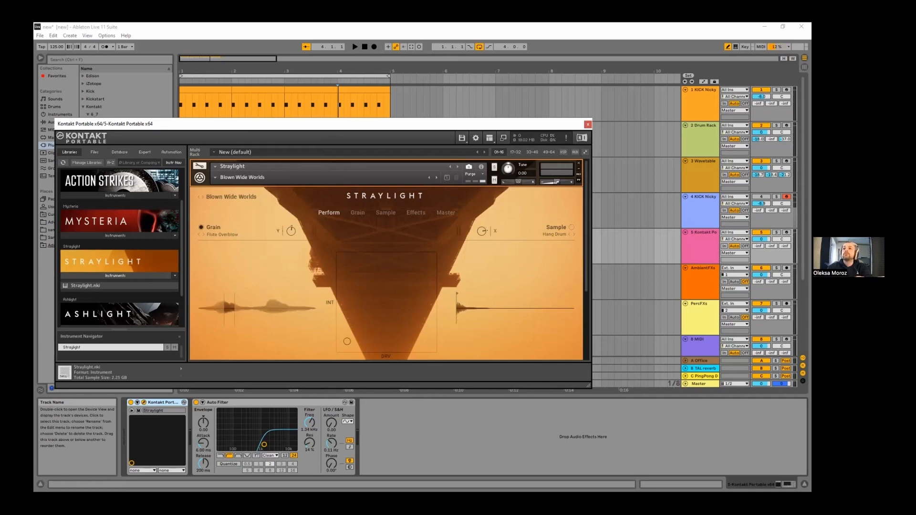
{"action": "left_click", "coordinate": [735, 47]}
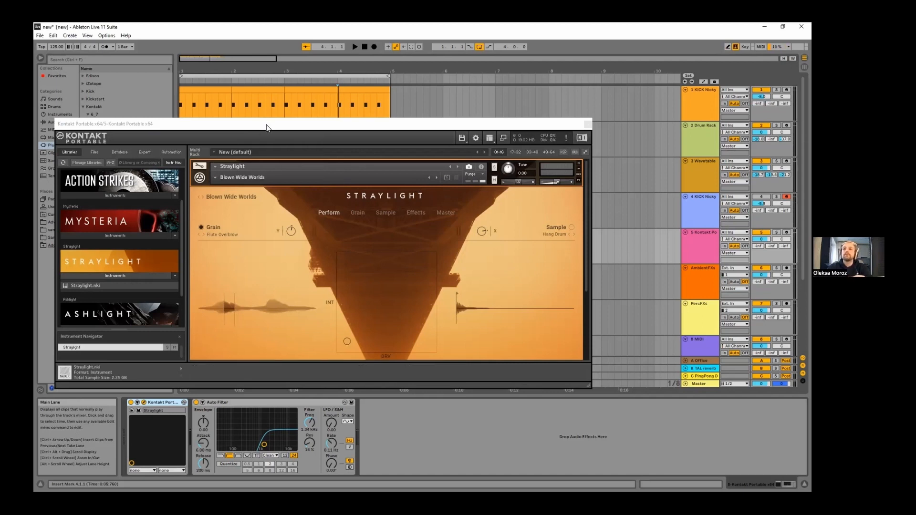
{"action": "left_click_drag", "start_coordinate": [266, 125], "coordinate": [273, 181]}
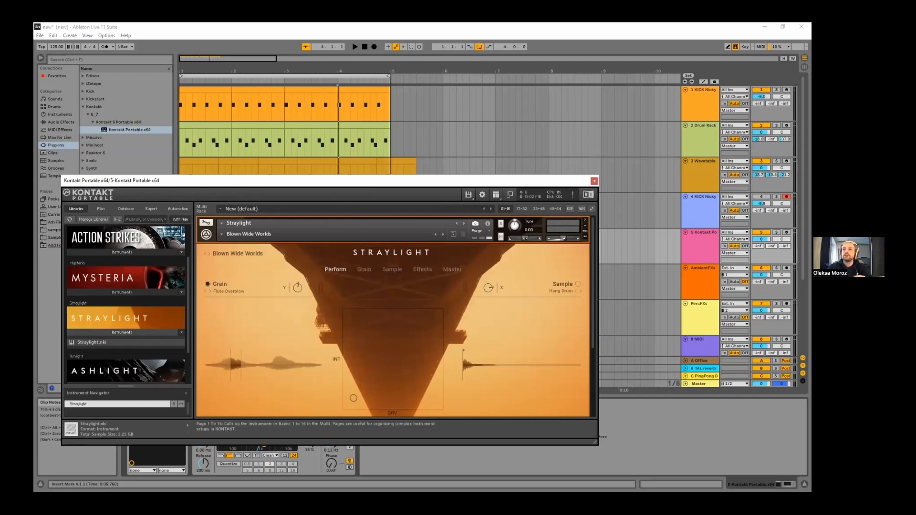
Step: Arm Kontakt track 5 for recording and move Straylight's XY pad point to about the middle
{"action": "left_click", "coordinate": [700, 233]}
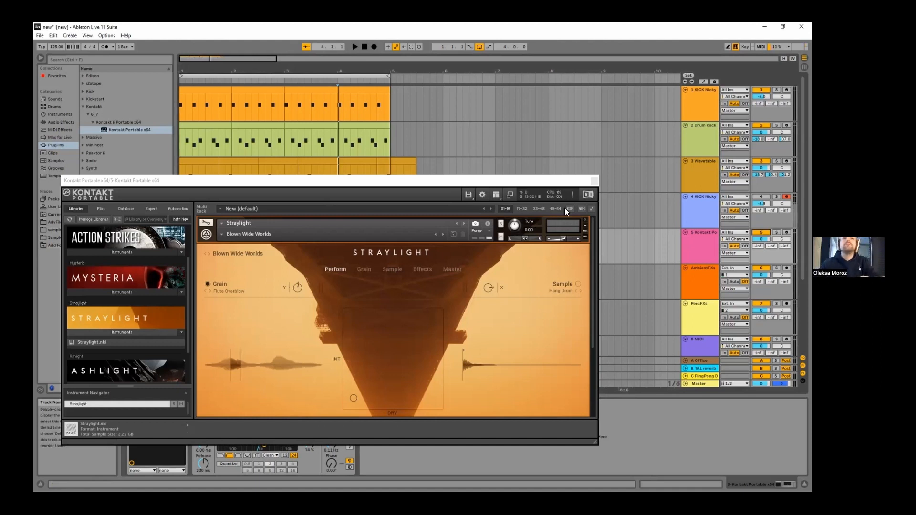
{"action": "left_click", "coordinate": [553, 183]}
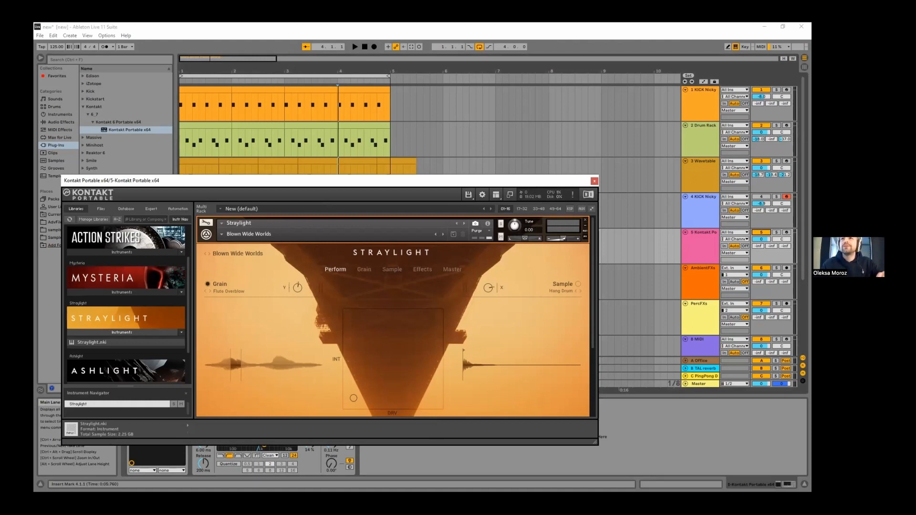
{"action": "left_click_drag", "start_coordinate": [333, 180], "coordinate": [335, 169]}
{"action": "left_click", "coordinate": [786, 232]}
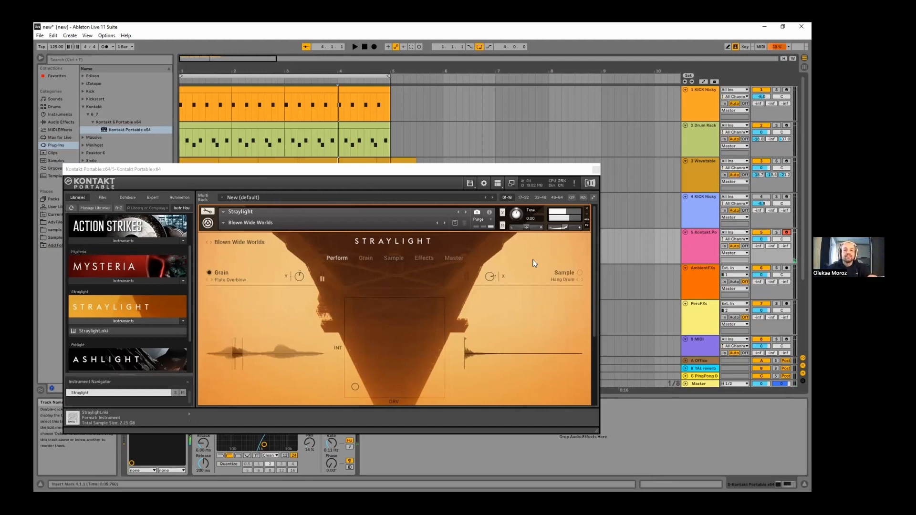
{"action": "left_click", "coordinate": [566, 227]}
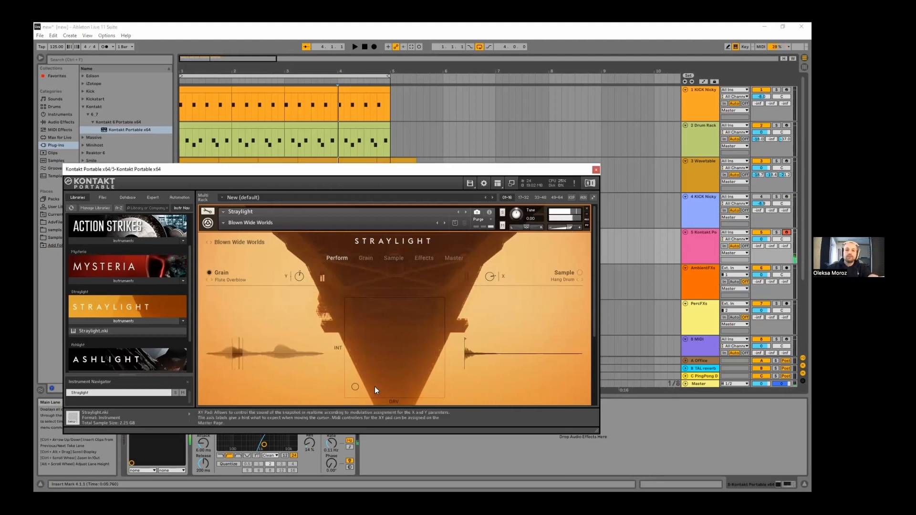
{"action": "left_click_drag", "start_coordinate": [365, 388], "coordinate": [397, 355]}
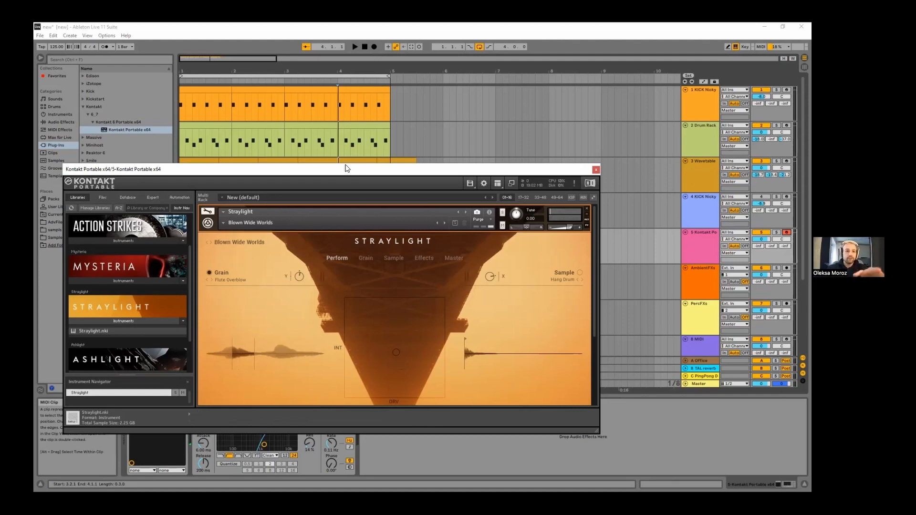
Step: Insert the IL Edison plug-in after the Auto Filter on track 5
{"action": "left_click_drag", "start_coordinate": [347, 168], "coordinate": [389, 166]}
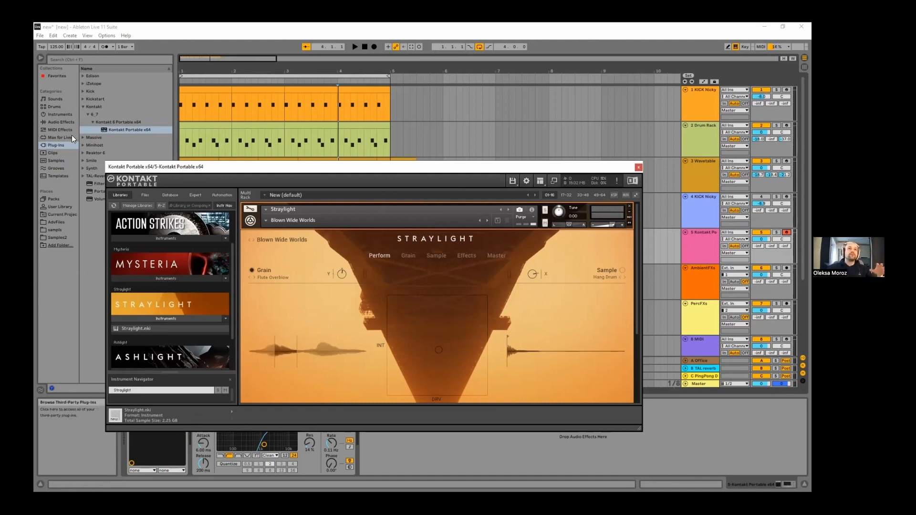
{"action": "left_click", "coordinate": [83, 75]}
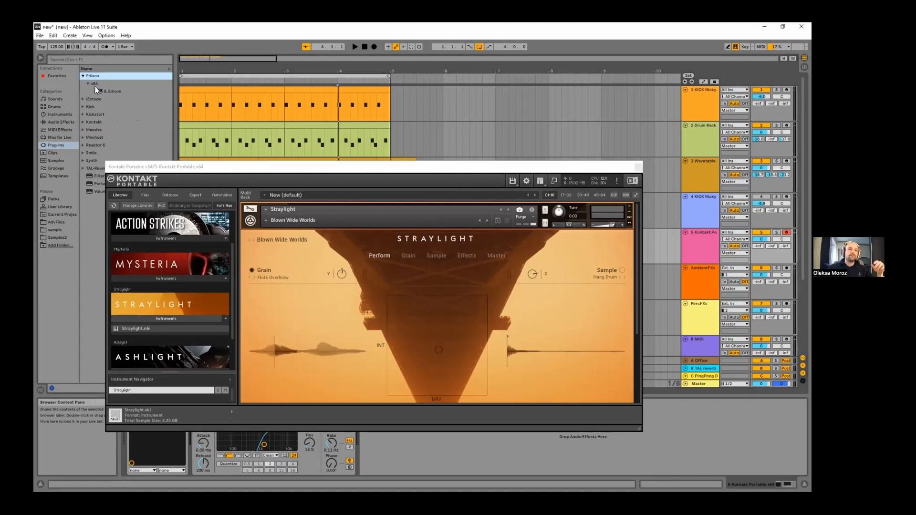
{"action": "left_click_drag", "start_coordinate": [101, 91], "coordinate": [442, 463]}
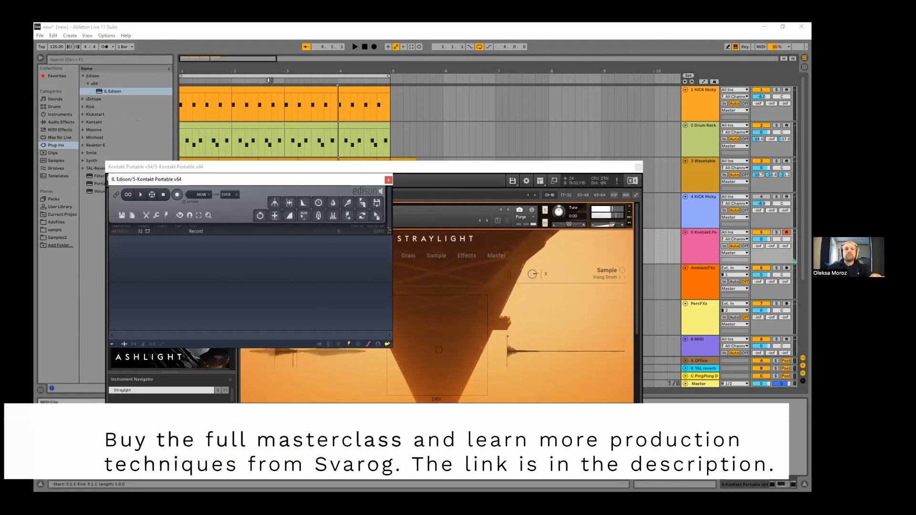
Step: Play the arrangement loop and record a short take of the Blown Wide Worlds sound in Edison
{"action": "left_click", "coordinate": [310, 77]}
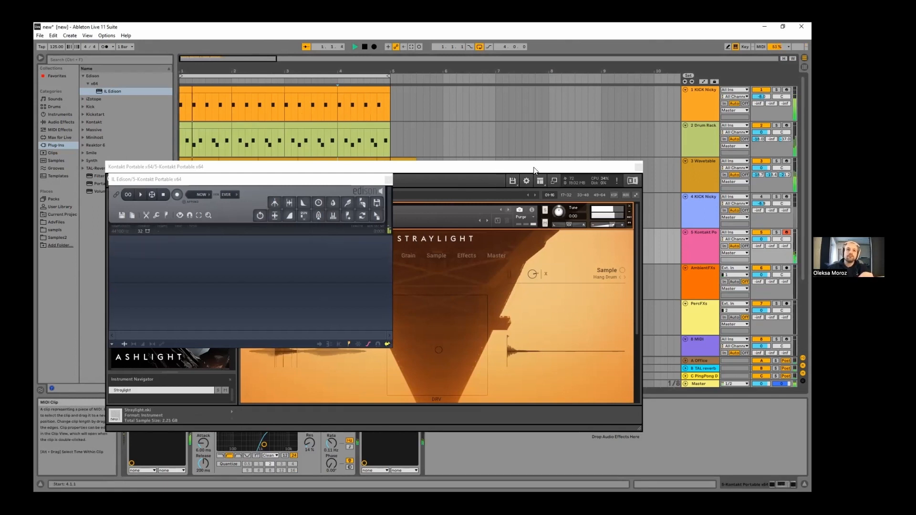
{"action": "left_click_drag", "start_coordinate": [168, 168], "coordinate": [241, 168]}
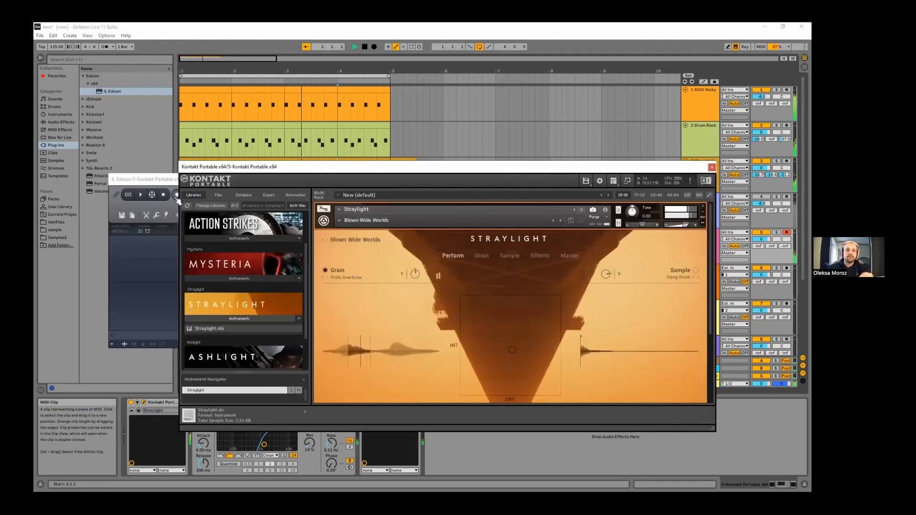
{"action": "left_click", "coordinate": [177, 200]}
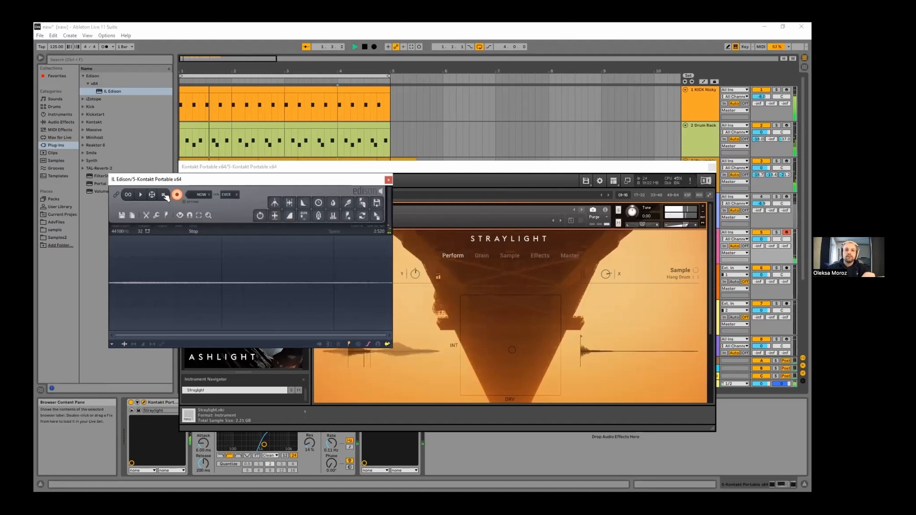
{"action": "left_click", "coordinate": [164, 196]}
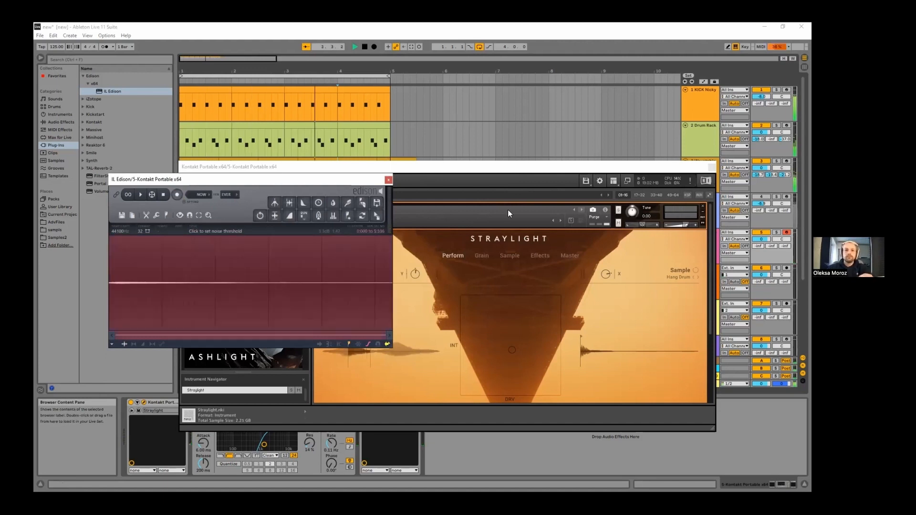
Step: Advance Straylight to the Blue Whale snapshot and move its XY pad point to about the middle
{"action": "left_click", "coordinate": [557, 217]}
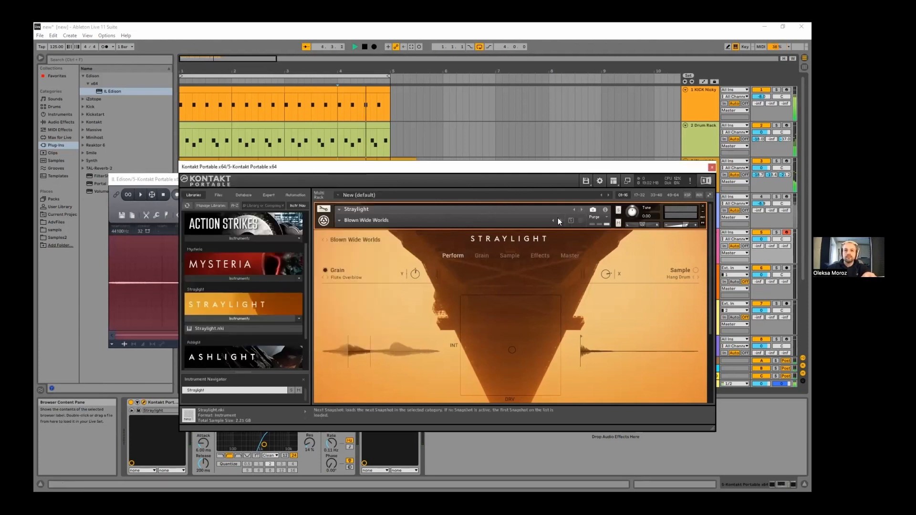
{"action": "left_click", "coordinate": [558, 217]}
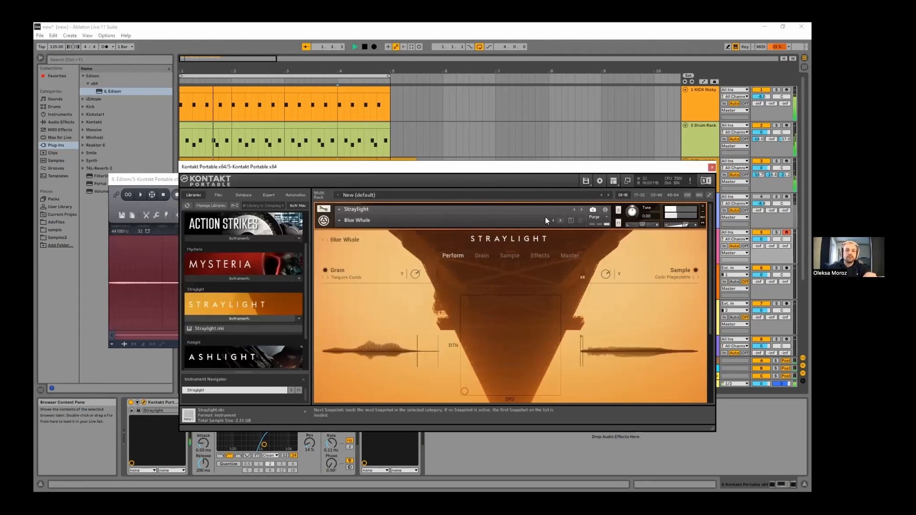
{"action": "left_click", "coordinate": [506, 350]}
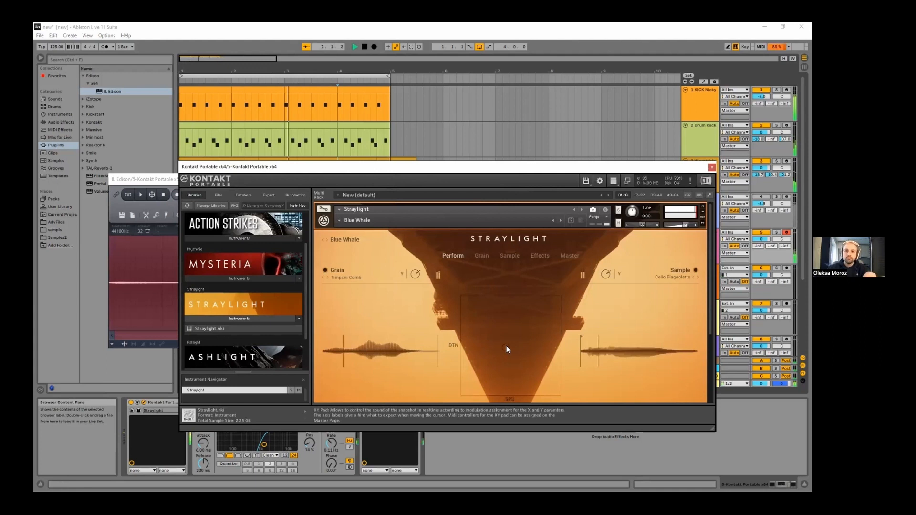
Step: Load the Auspicious Flutes atmosphere snapshot and shift its XY pad point against the playing loop
{"action": "left_click", "coordinate": [344, 223]}
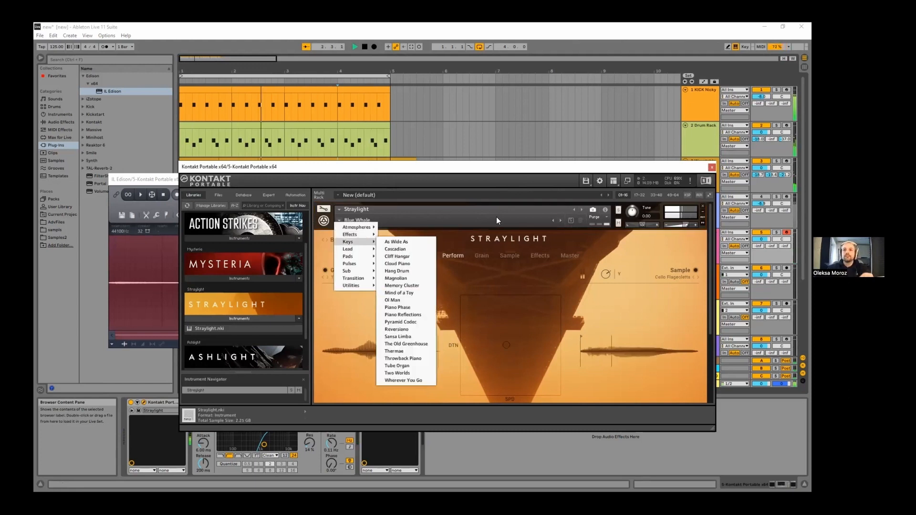
{"action": "mouse_move", "coordinate": [355, 227]}
{"action": "left_click", "coordinate": [403, 216]}
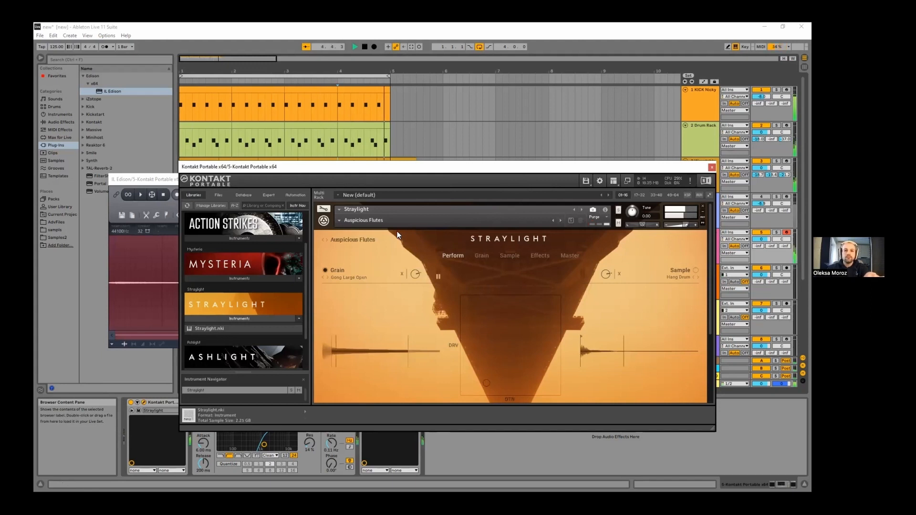
{"action": "left_click_drag", "start_coordinate": [487, 374], "coordinate": [517, 364]}
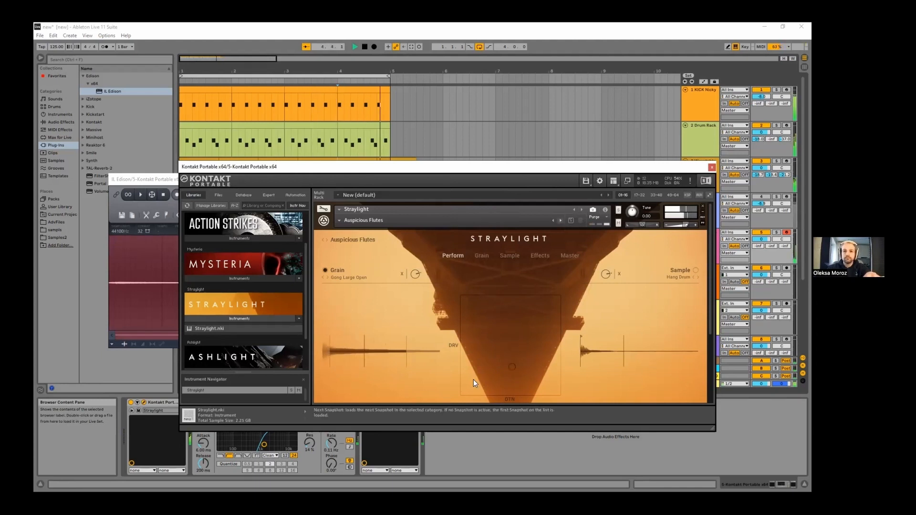
Step: Audition the Back to Bali snapshot with the XY pad and advance to Bad Impact
{"action": "left_click", "coordinate": [503, 335]}
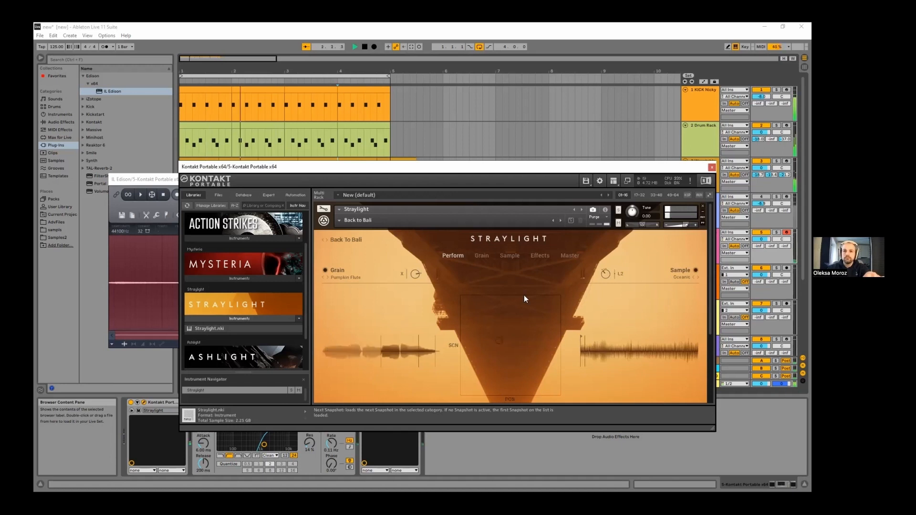
{"action": "left_click", "coordinate": [561, 221]}
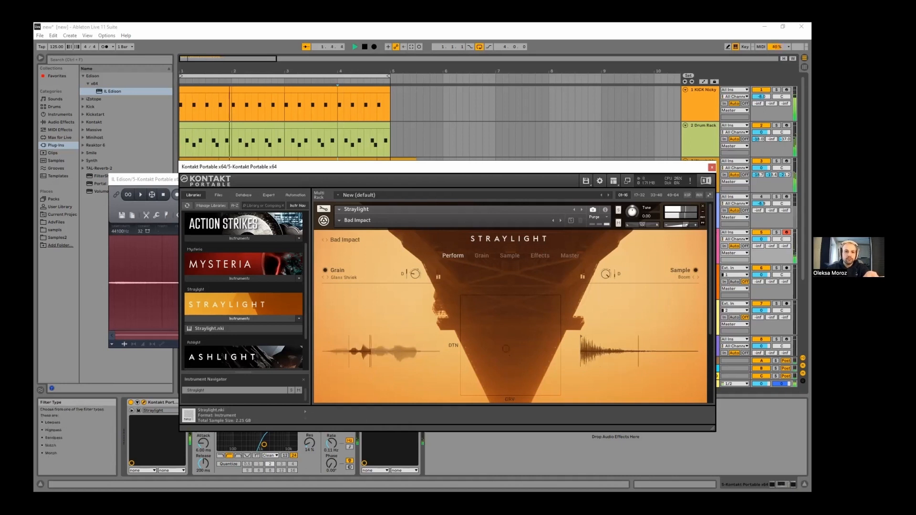
Step: Switch the Auto Filter to band-pass with 32% resonance and readjust the XY pad point of Bad Impact
{"action": "left_click", "coordinate": [238, 455]}
{"action": "left_click_drag", "start_coordinate": [265, 444], "coordinate": [266, 439]}
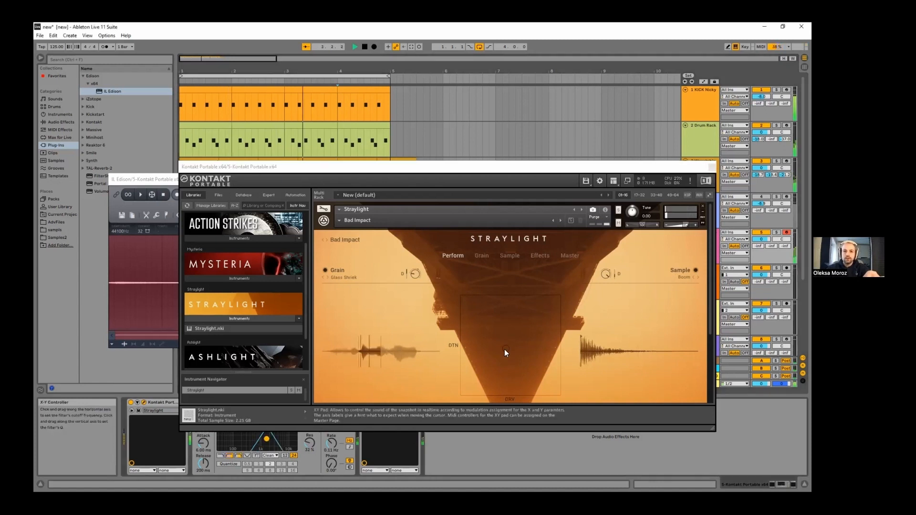
{"action": "left_click", "coordinate": [516, 344]}
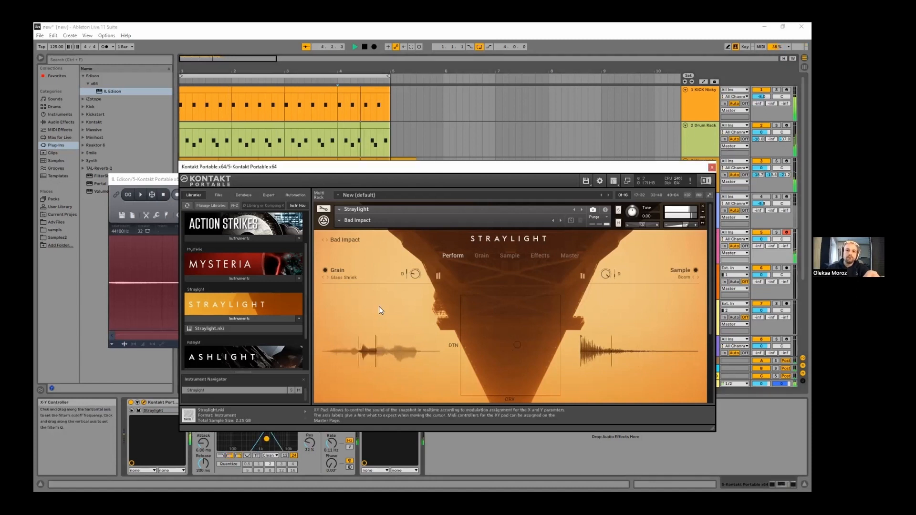
Step: Record the filtered Bad Impact sound in Edison while moving Straylight's XY pad point
{"action": "left_click", "coordinate": [163, 181]}
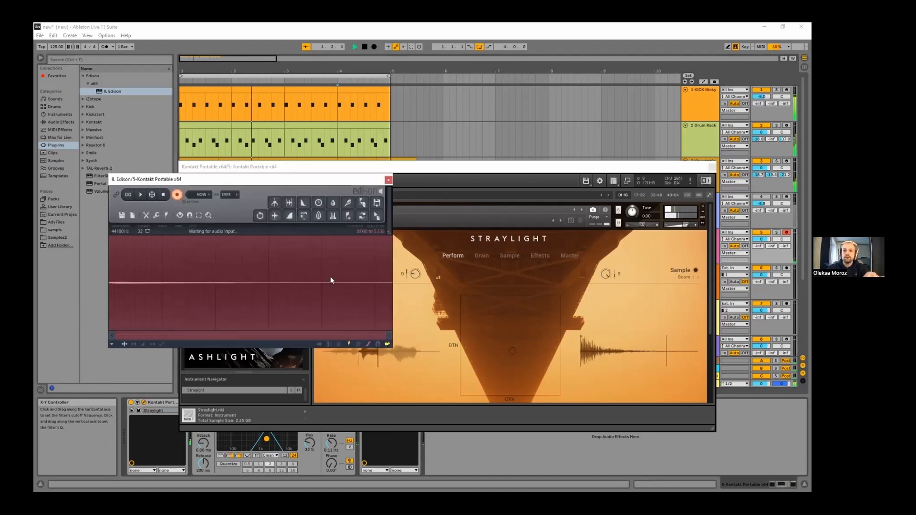
{"action": "left_click", "coordinate": [493, 354]}
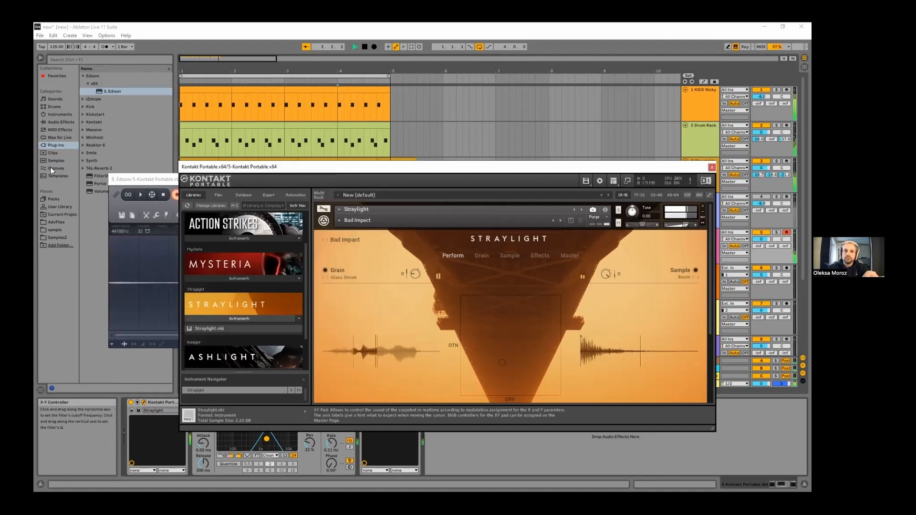
{"action": "left_click", "coordinate": [164, 197]}
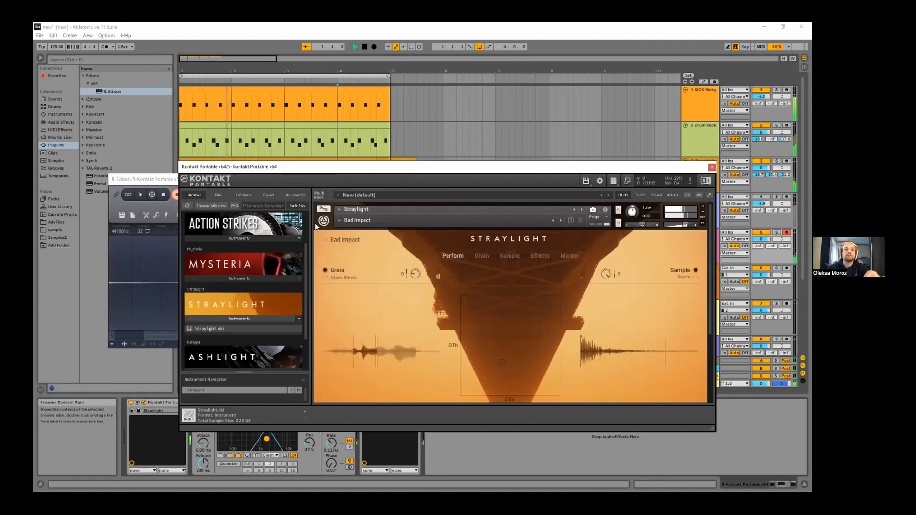
Step: Load the Bee Hive Pad snapshot and move its XY pad point to about the middle
{"action": "left_click", "coordinate": [561, 220]}
{"action": "left_click", "coordinate": [553, 221]}
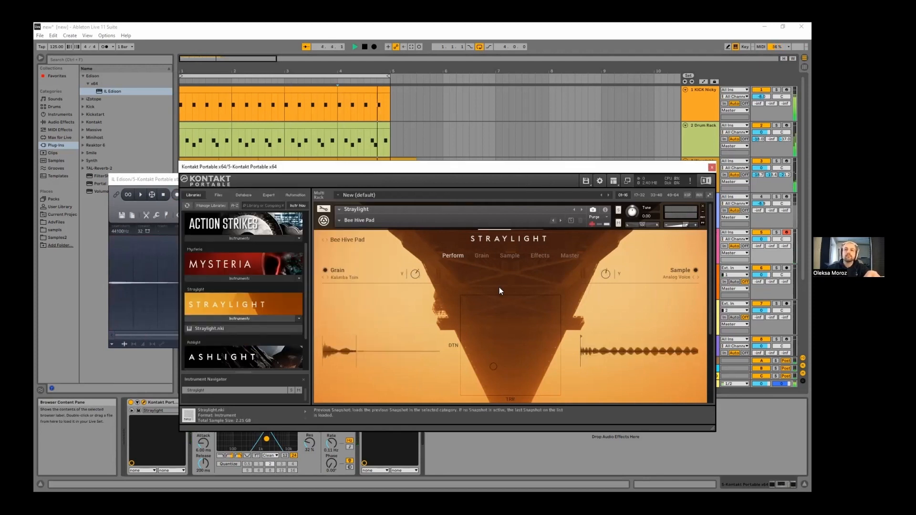
{"action": "left_click_drag", "start_coordinate": [502, 362], "coordinate": [506, 353]}
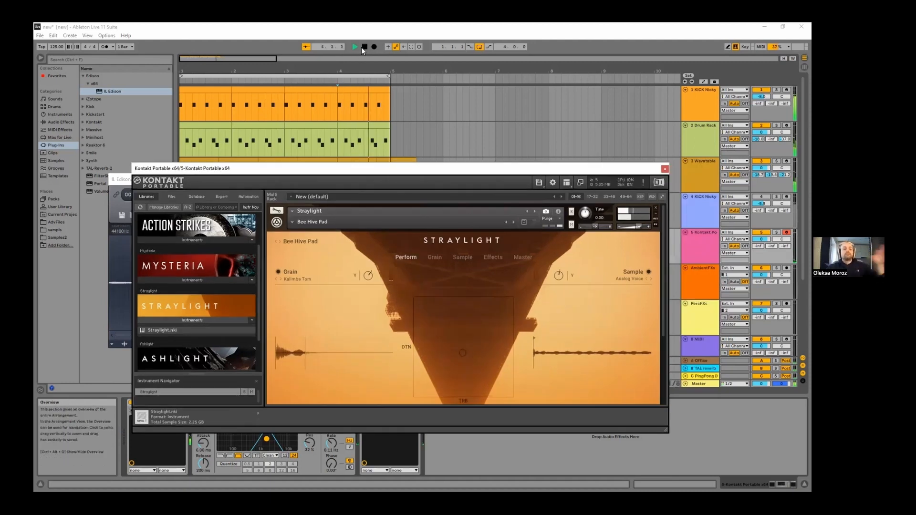
Step: Stop playback and close the Kontakt instrument window to get back to Edison
{"action": "left_click", "coordinate": [363, 47]}
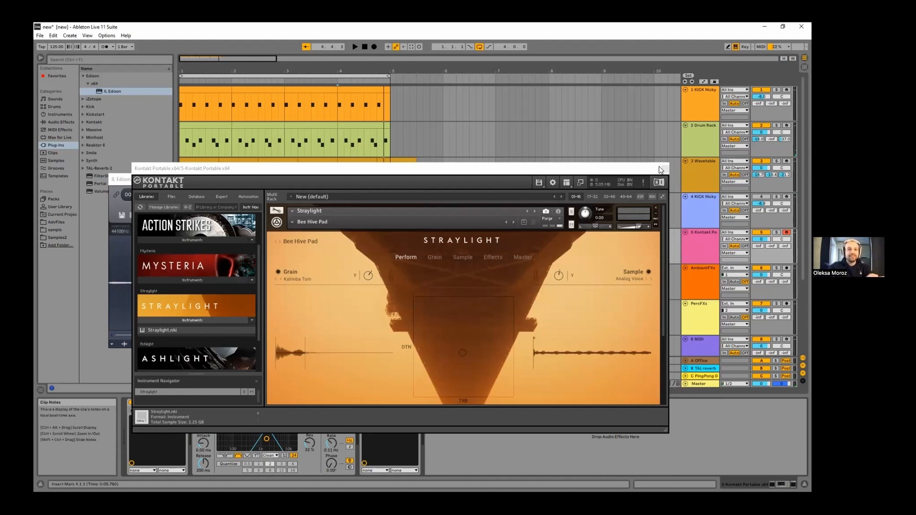
{"action": "left_click_drag", "start_coordinate": [660, 168], "coordinate": [653, 169]}
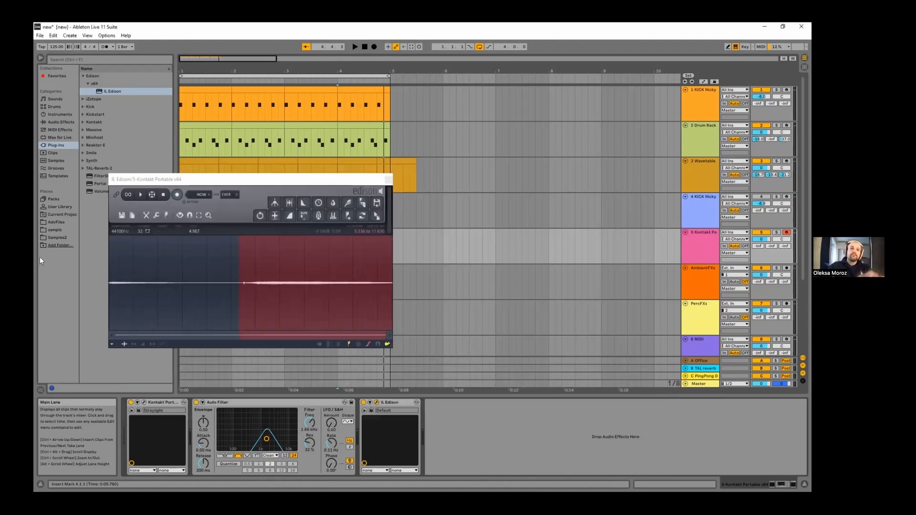
Step: Save Edison's recorded sample as a wave file named Fxs! in the new Project folder inside the Ableton folder
{"action": "left_click", "coordinate": [118, 214]}
{"action": "left_click", "coordinate": [119, 214]}
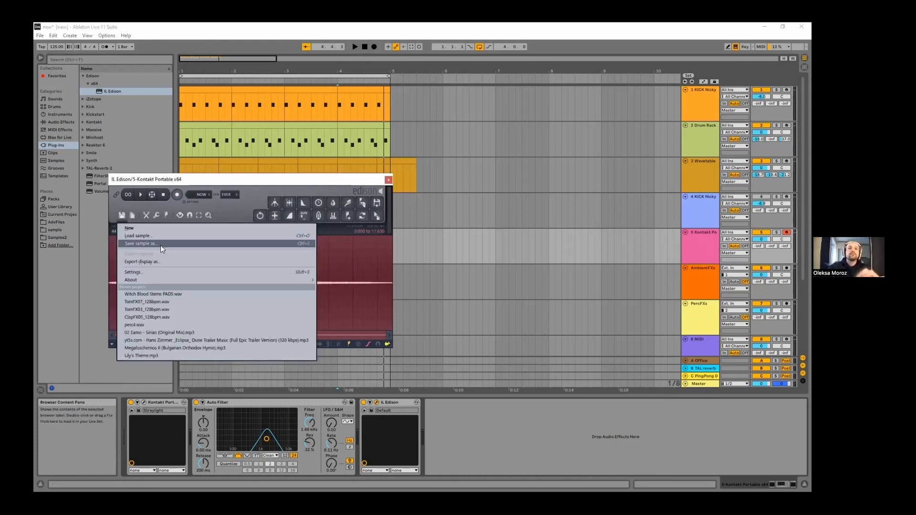
{"action": "left_click", "coordinate": [161, 246]}
{"action": "double_click", "coordinate": [392, 196]}
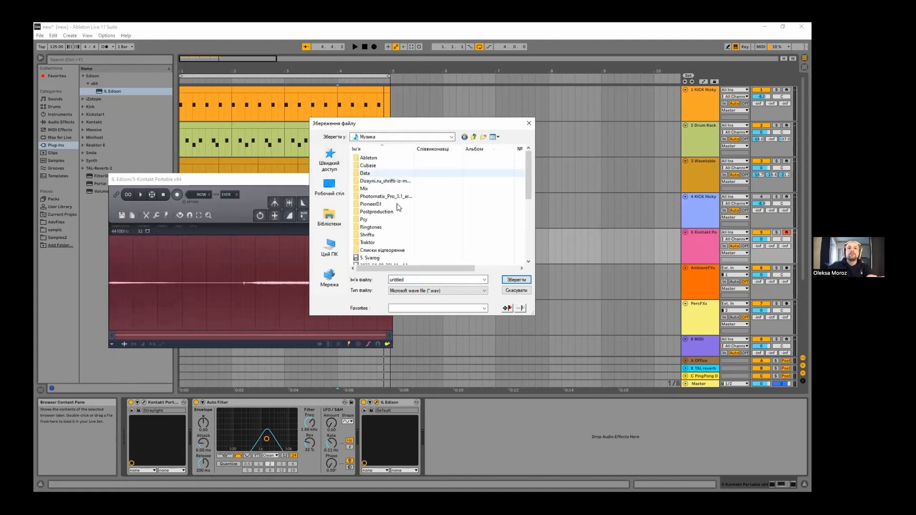
{"action": "double_click", "coordinate": [373, 161]}
{"action": "double_click", "coordinate": [372, 158]}
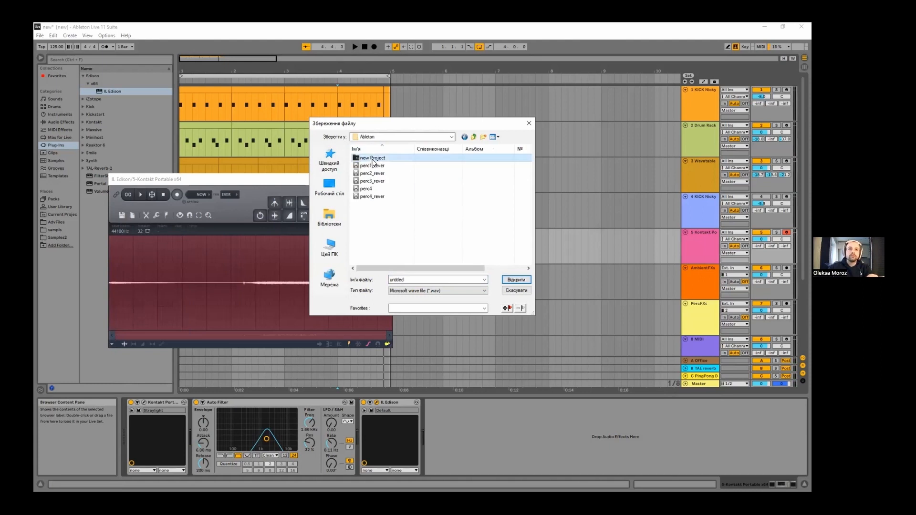
{"action": "double_click", "coordinate": [407, 280]}
{"action": "type", "text": "Fxs!"}
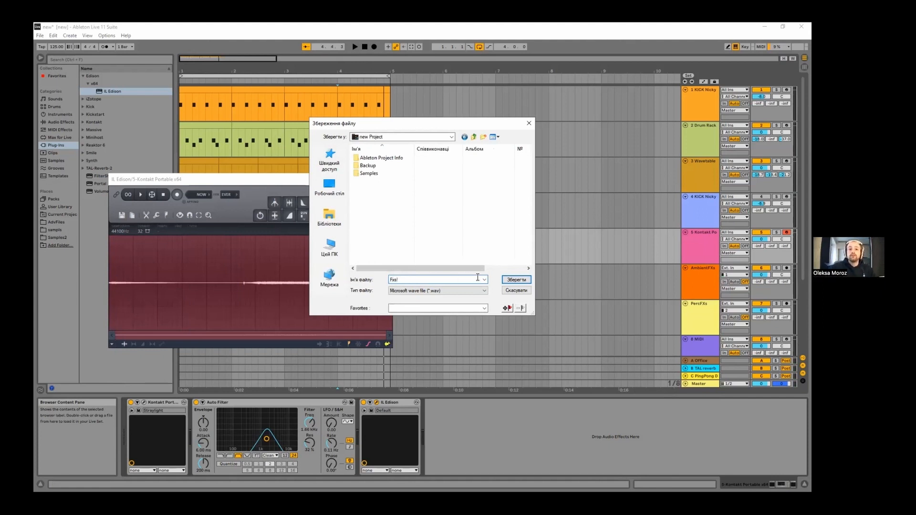